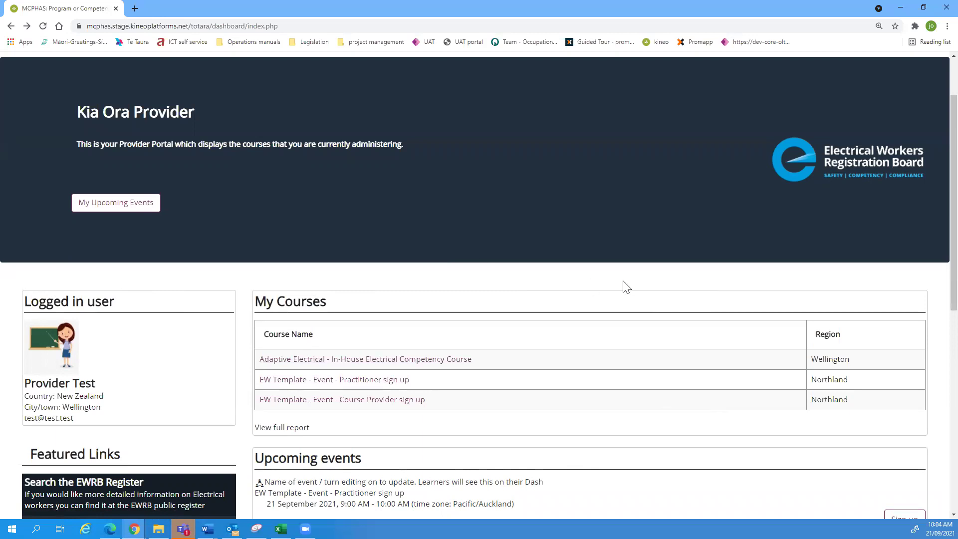
# Step: Scroll the dashboard up and down to find the course under My Courses
pyautogui.scroll(-5, 626, 287)
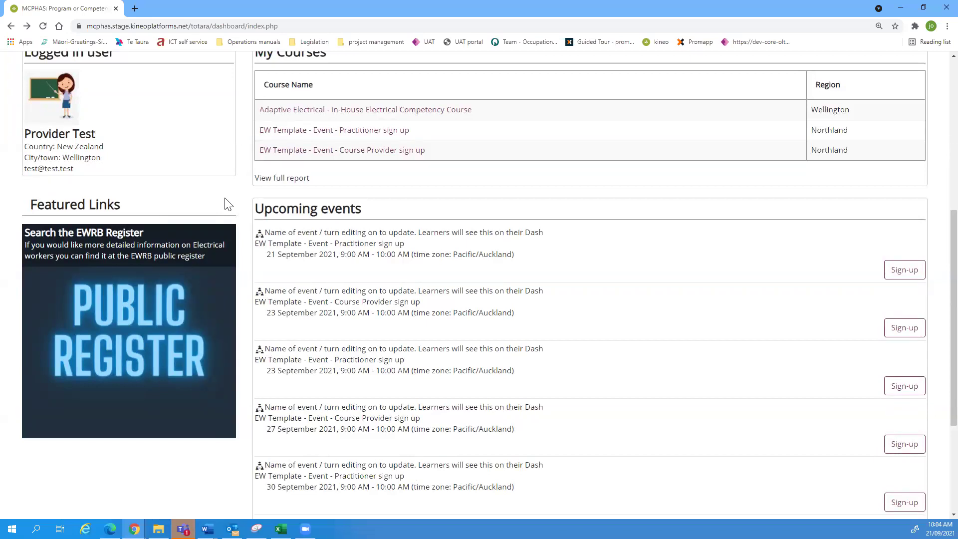
pyautogui.scroll(5, 227, 199)
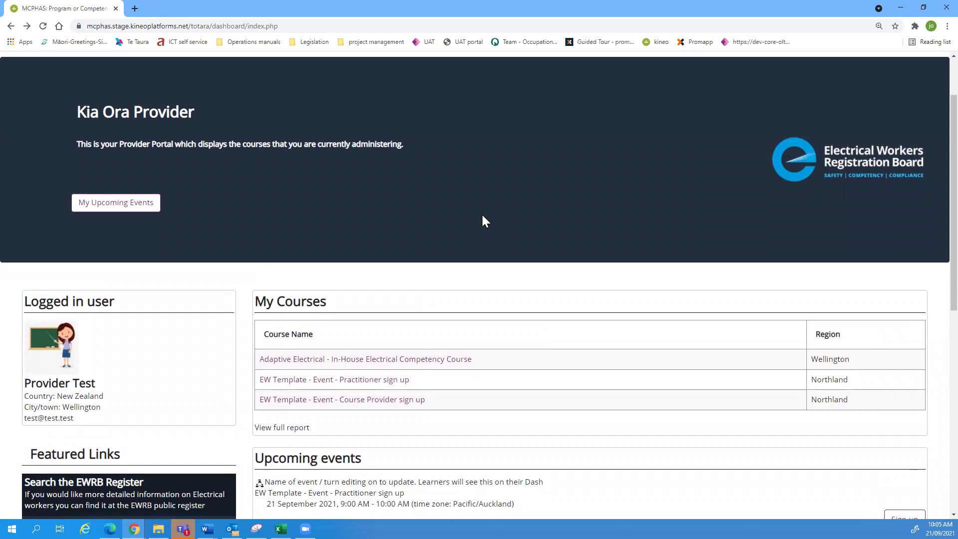
pyautogui.scroll(1, 488, 225)
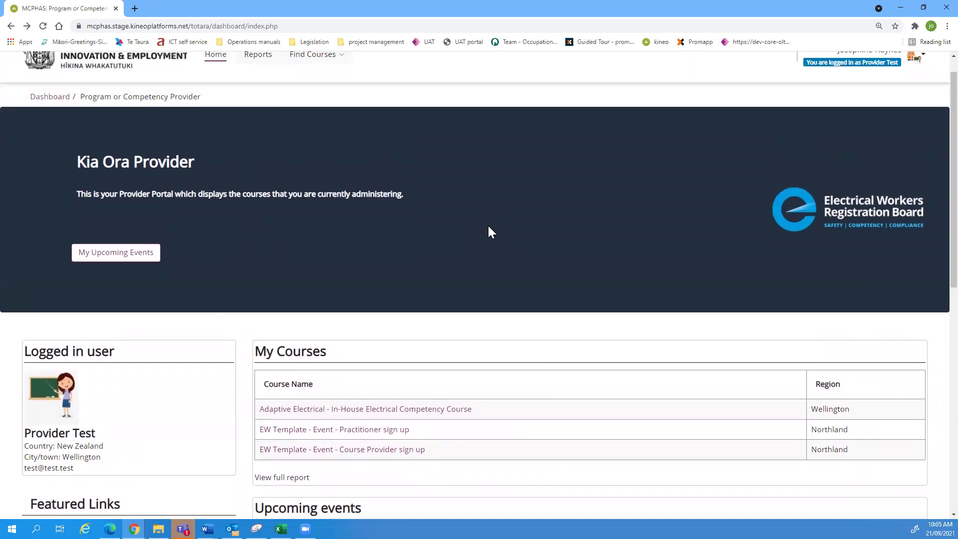
pyautogui.scroll(1, 488, 228)
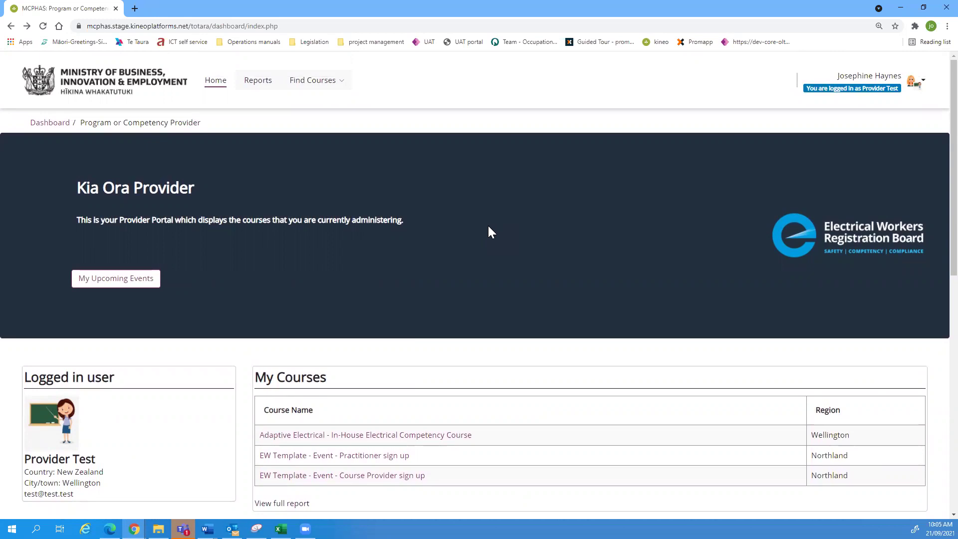
pyautogui.click(490, 56)
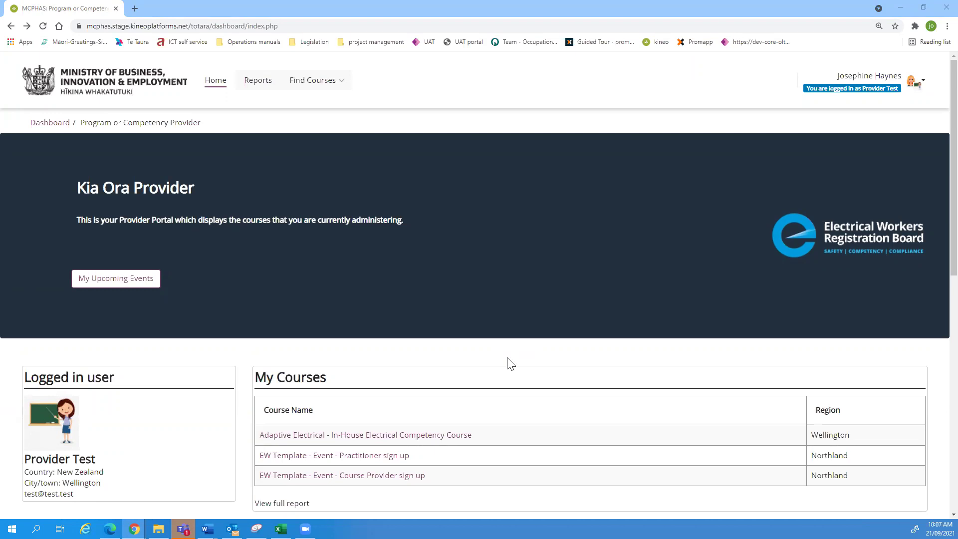
pyautogui.scroll(-5, 511, 363)
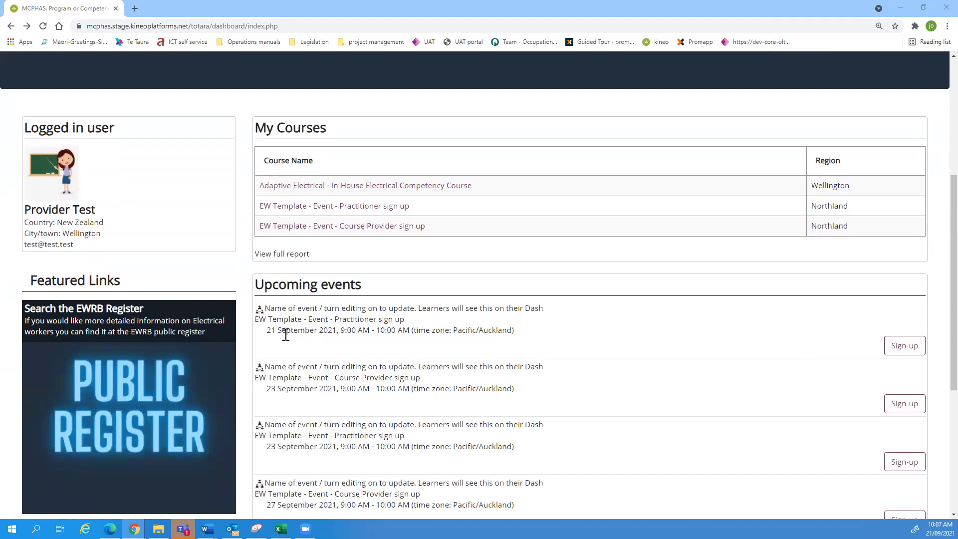
# Step: Open 'EW Template - Event - Practitioner sign up' and scroll through its summary, sign-up, content and cost sections
pyautogui.click(371, 212)
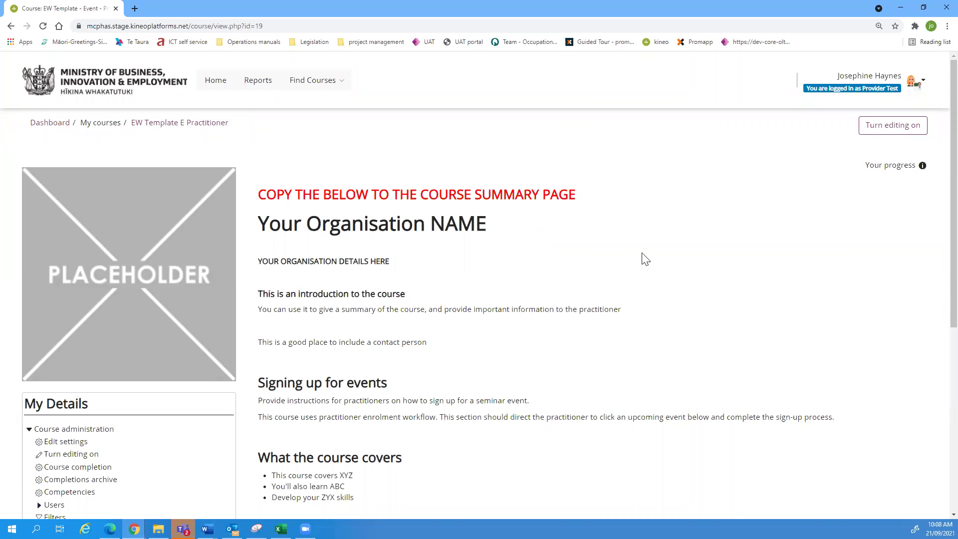
pyautogui.scroll(-2, 621, 245)
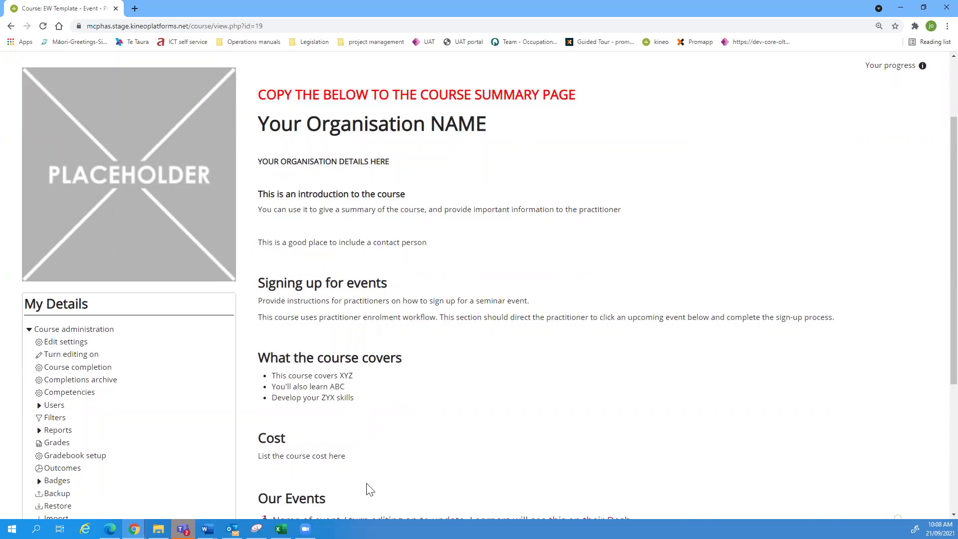
pyautogui.scroll(-2, 490, 400)
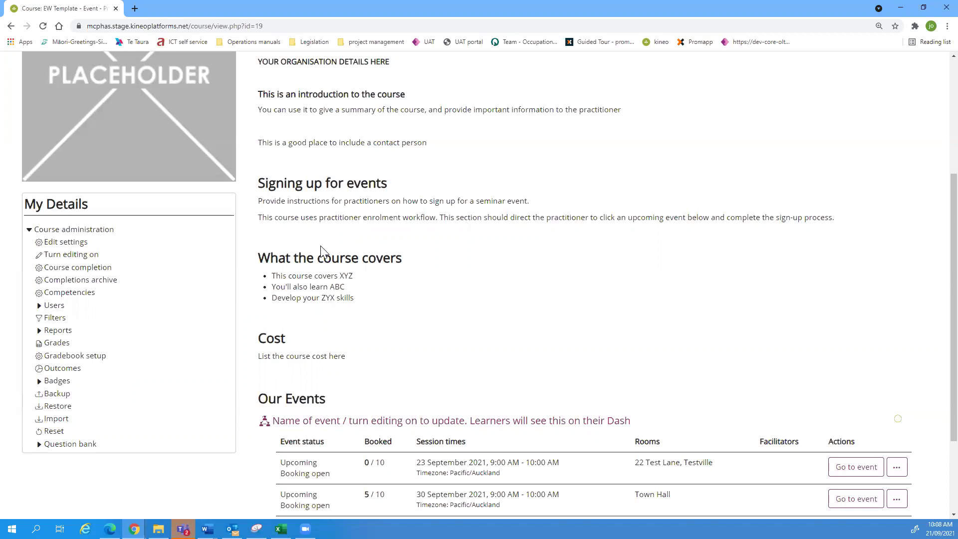
pyautogui.scroll(3, 430, 336)
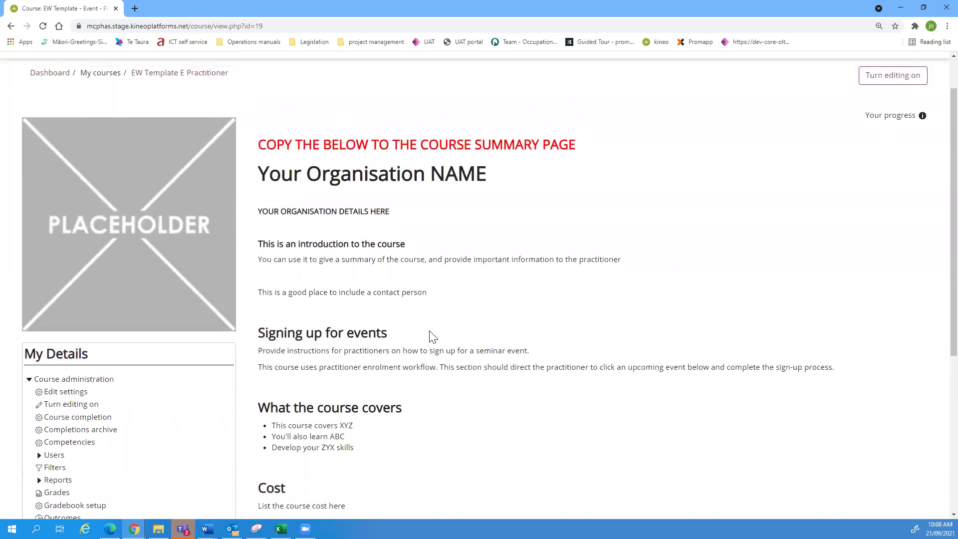
pyautogui.scroll(-3, 432, 337)
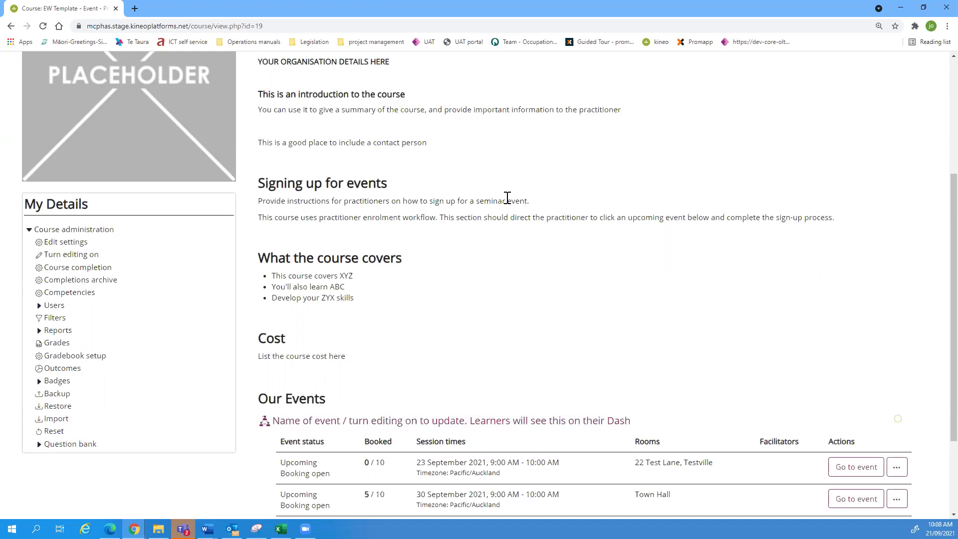
pyautogui.scroll(2, 508, 198)
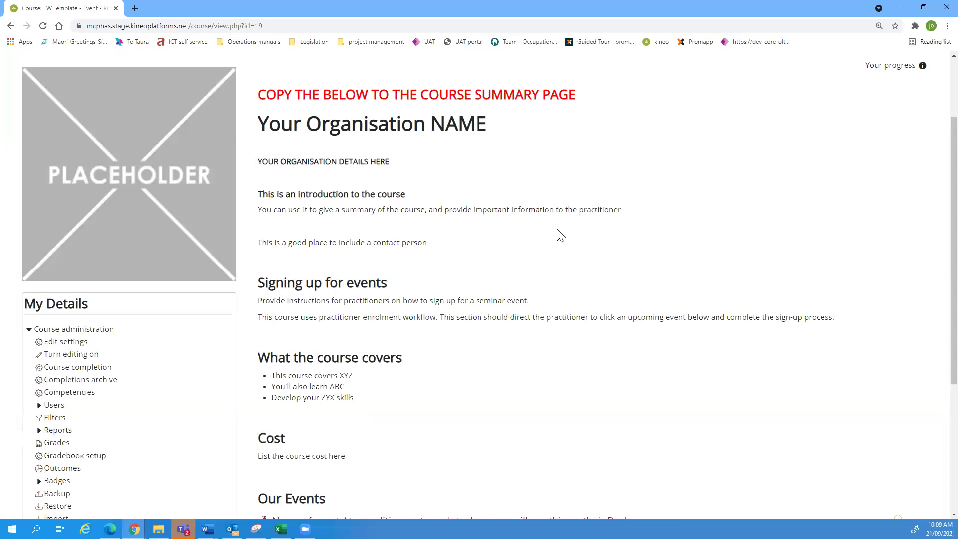
pyautogui.scroll(1, 557, 231)
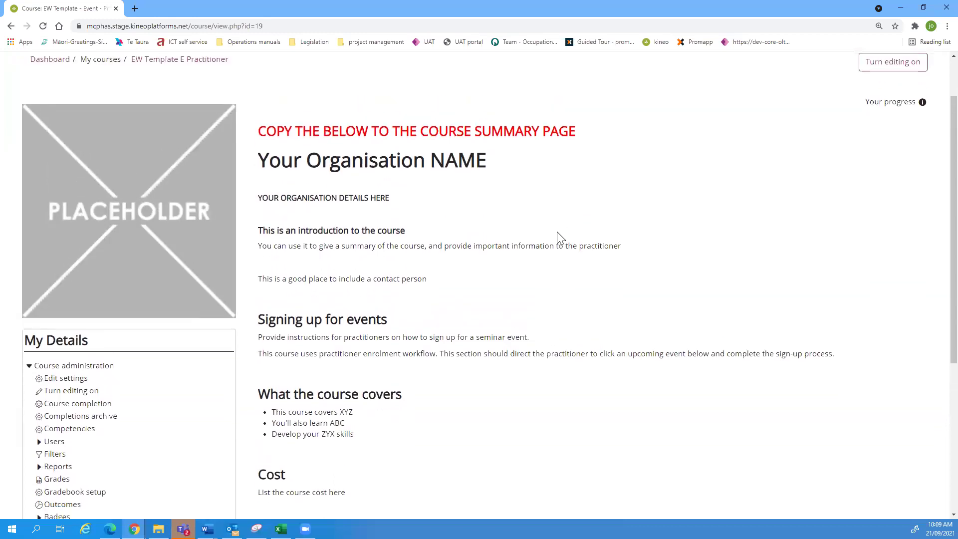
pyautogui.scroll(-5, 559, 235)
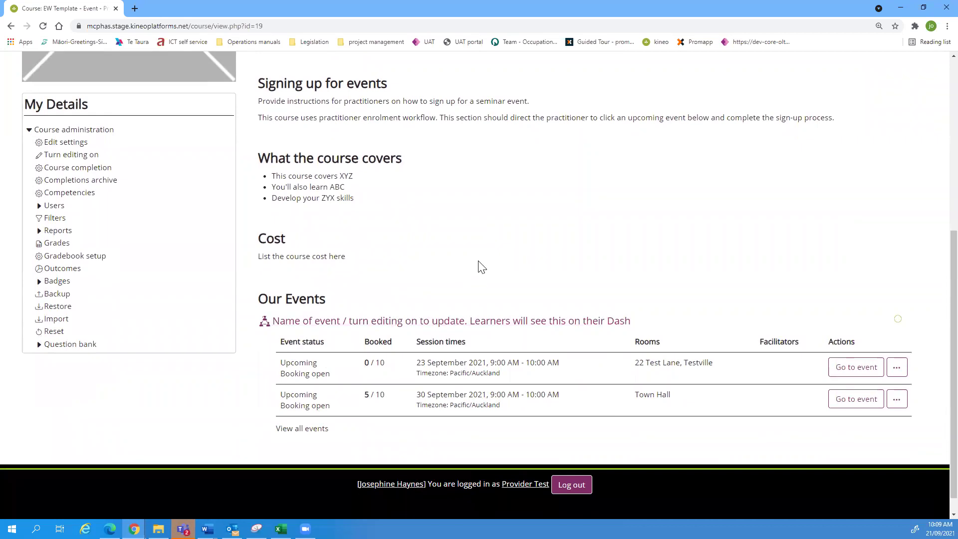
pyautogui.scroll(1, 488, 263)
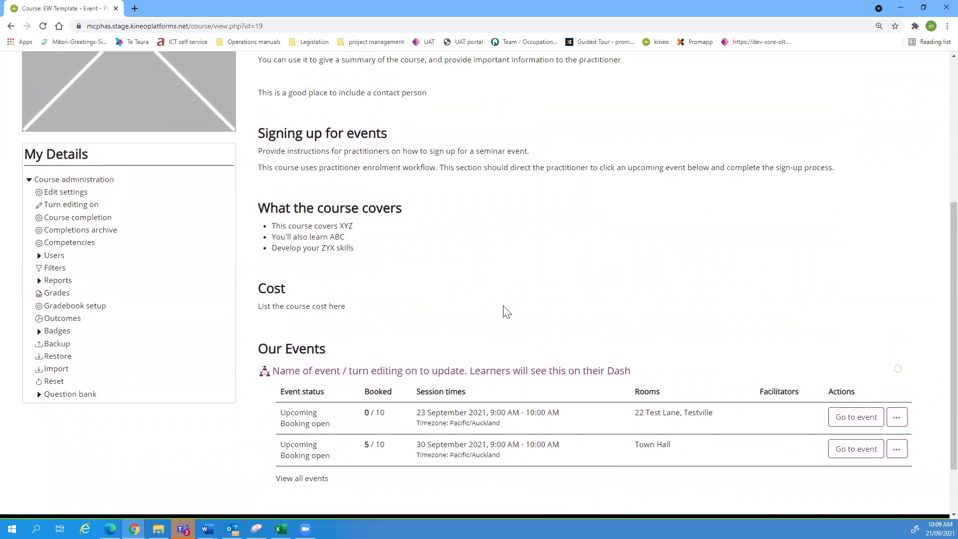
pyautogui.scroll(3, 507, 312)
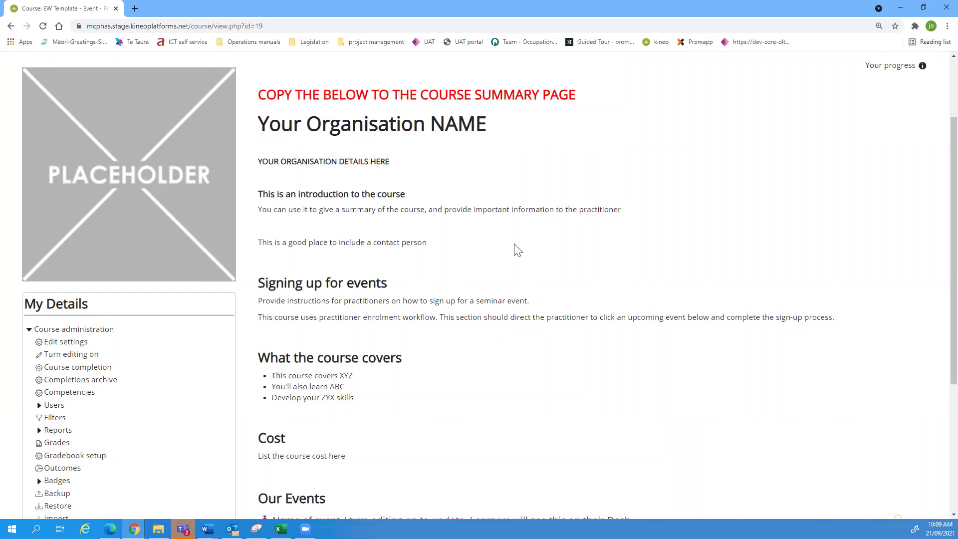
pyautogui.scroll(2, 554, 240)
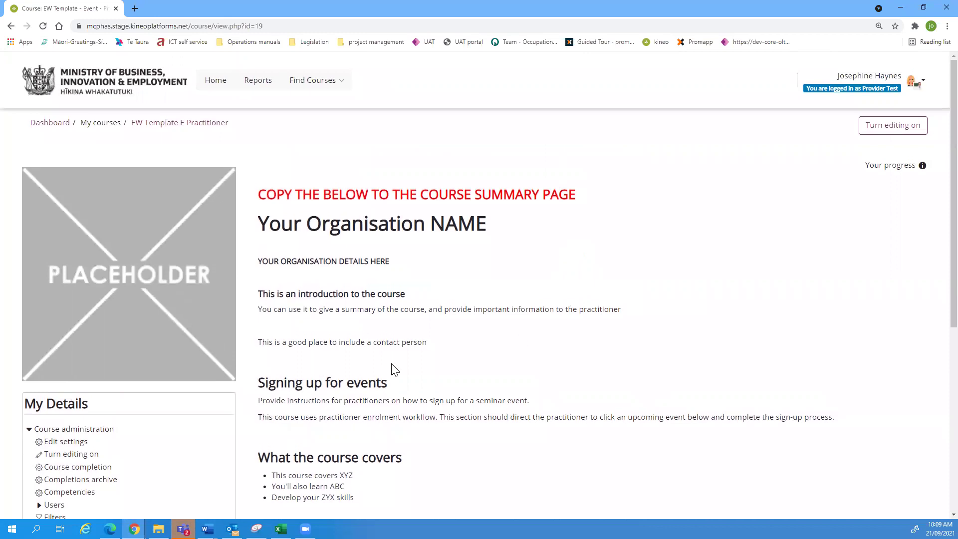
pyautogui.middleClick(315, 86)
pyautogui.click(235, 9)
pyautogui.click(340, 85)
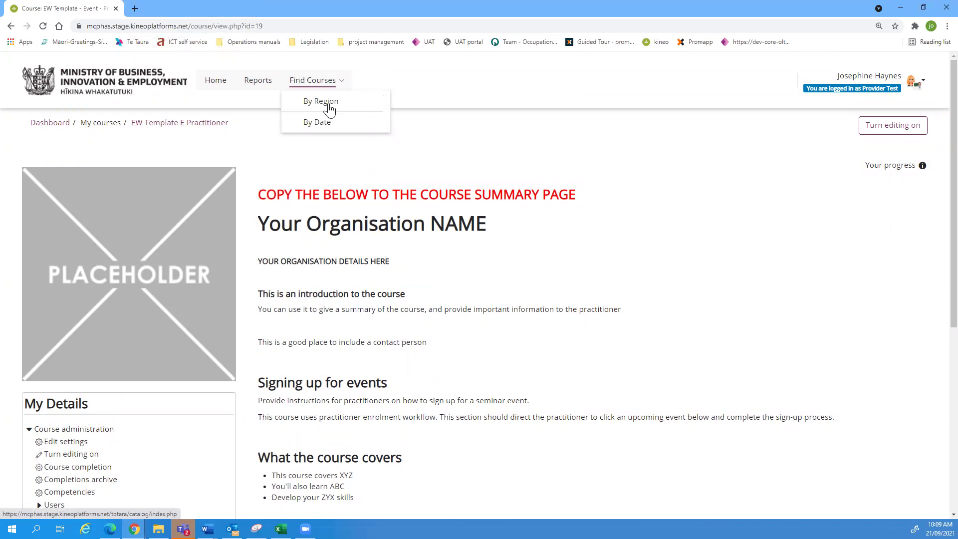
pyautogui.rightClick(330, 107)
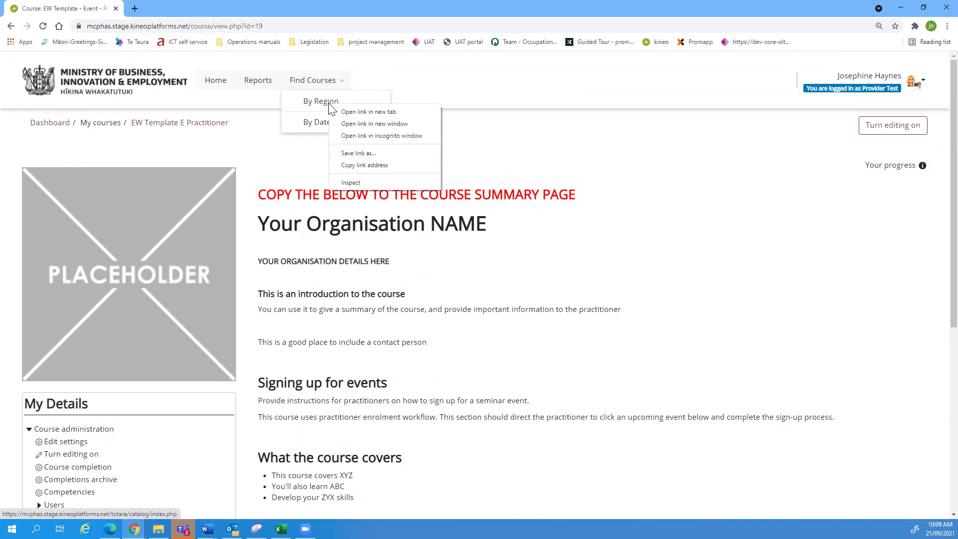
pyautogui.click(359, 109)
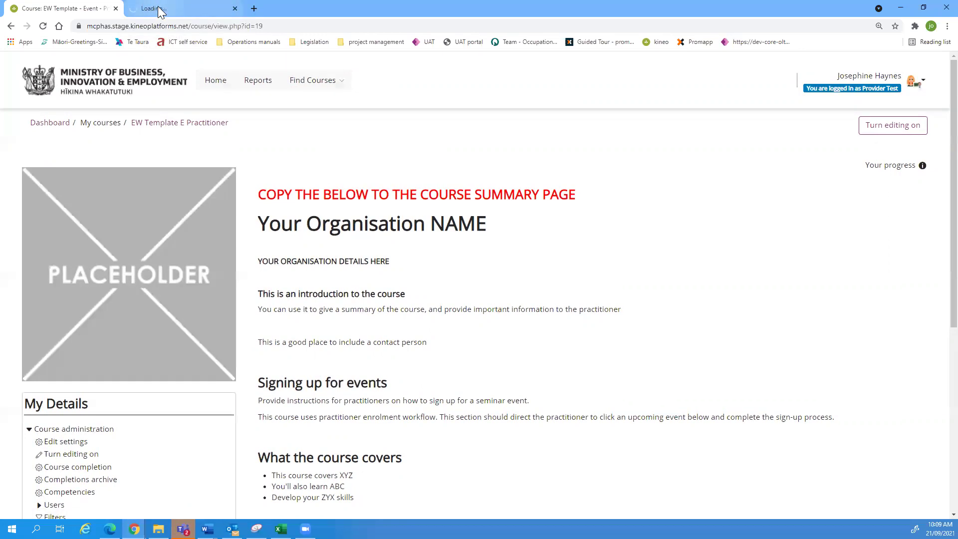
pyautogui.click(158, 9)
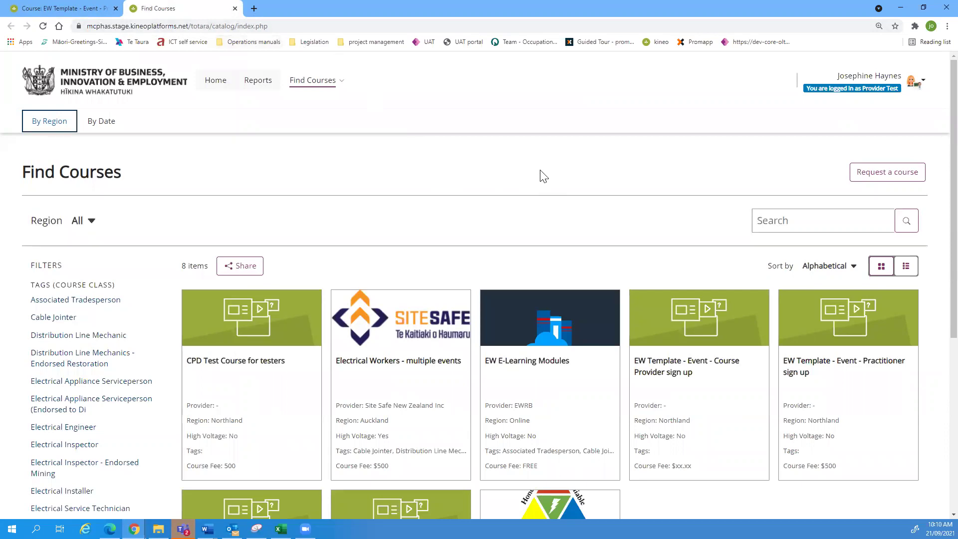
pyautogui.scroll(-2, 494, 231)
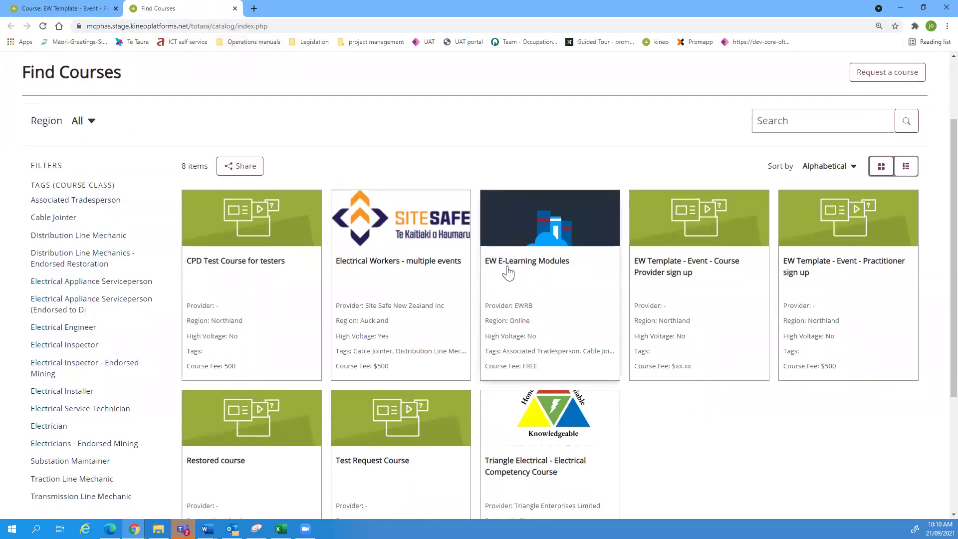
pyautogui.scroll(-2, 507, 272)
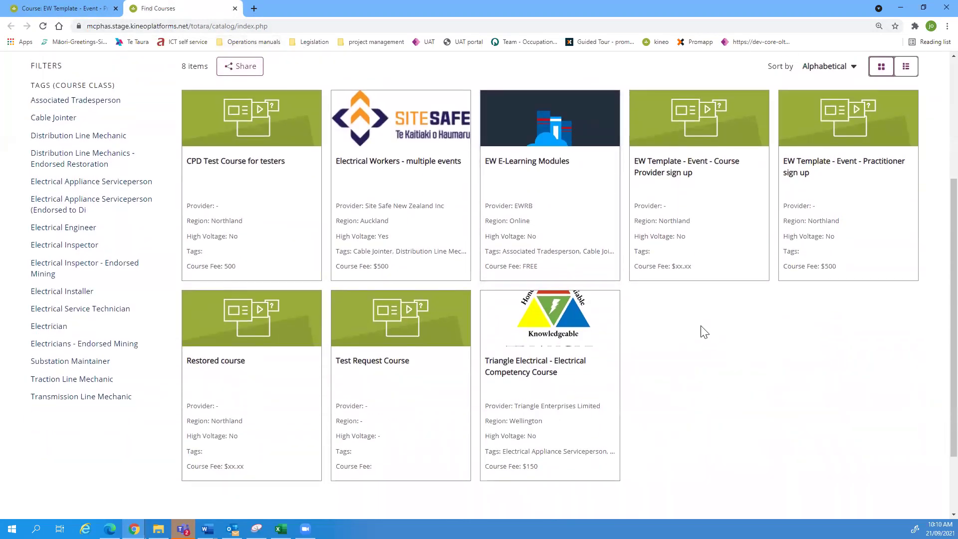
pyautogui.scroll(4, 470, 393)
pyautogui.scroll(-5, 374, 243)
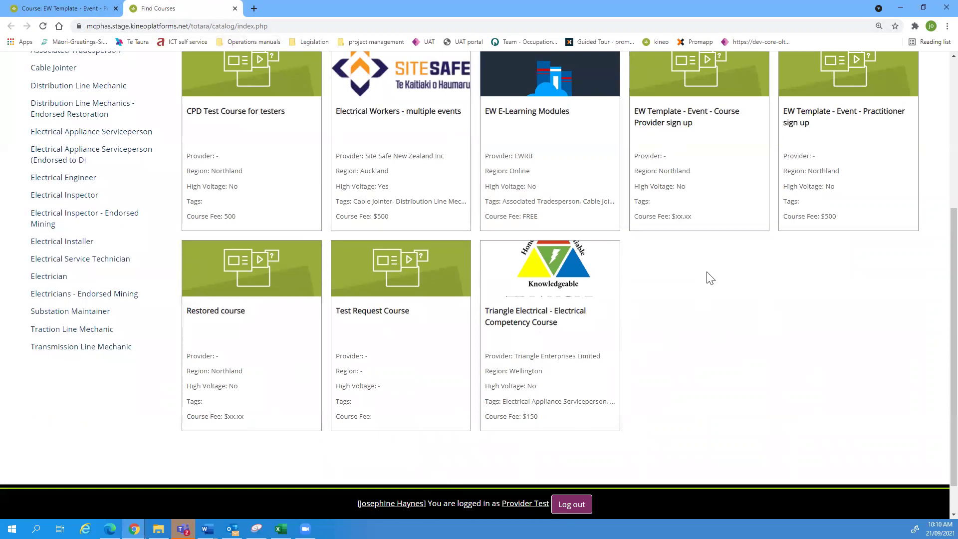
pyautogui.scroll(2, 723, 314)
pyautogui.scroll(2, 722, 314)
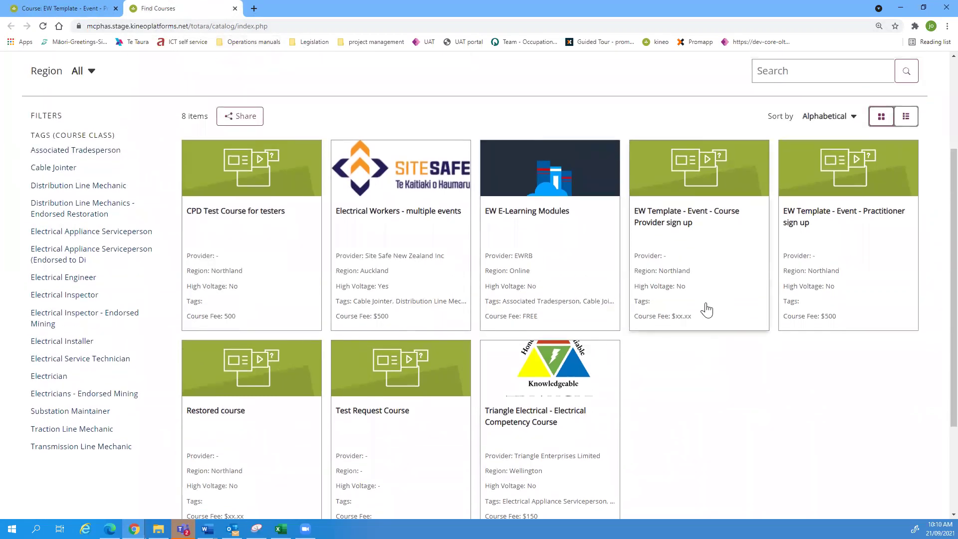
pyautogui.scroll(3, 450, 259)
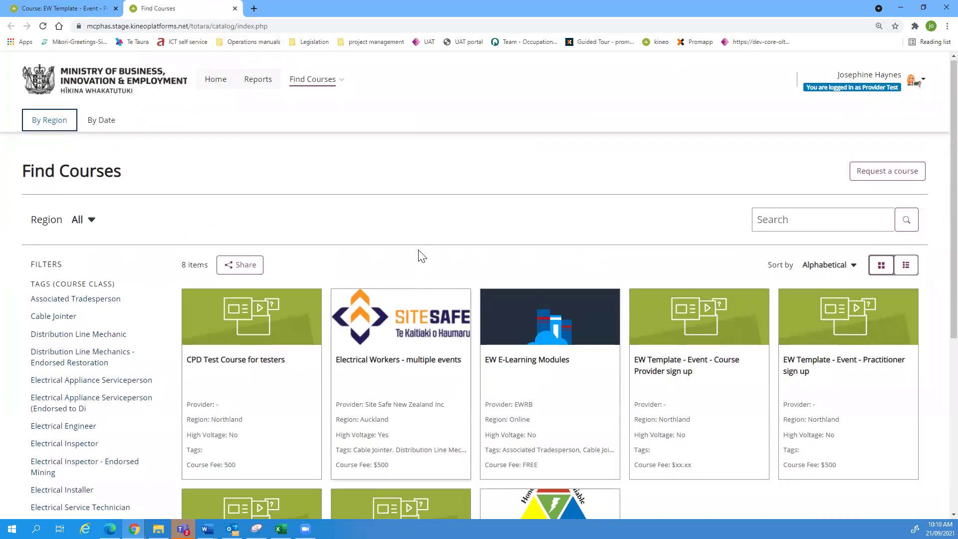
pyautogui.click(91, 221)
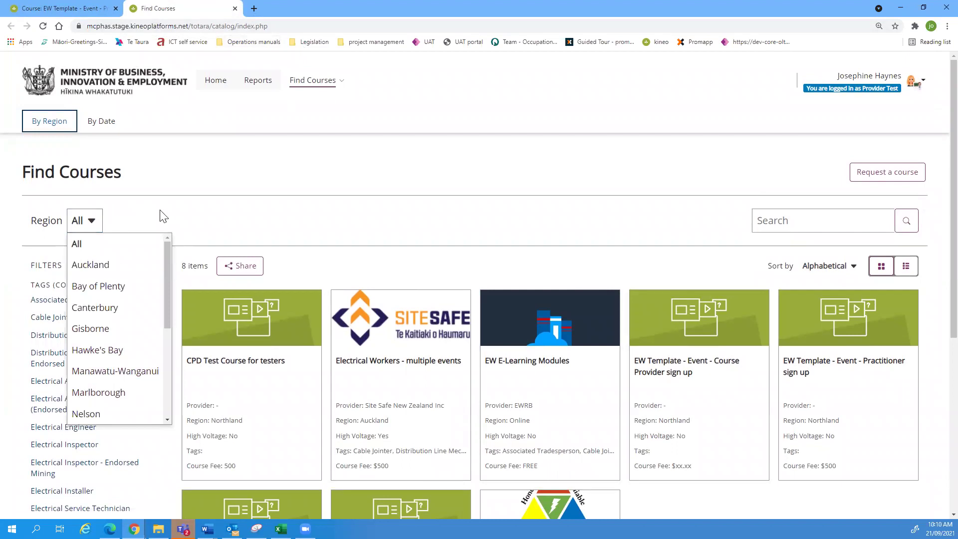
pyautogui.click(84, 221)
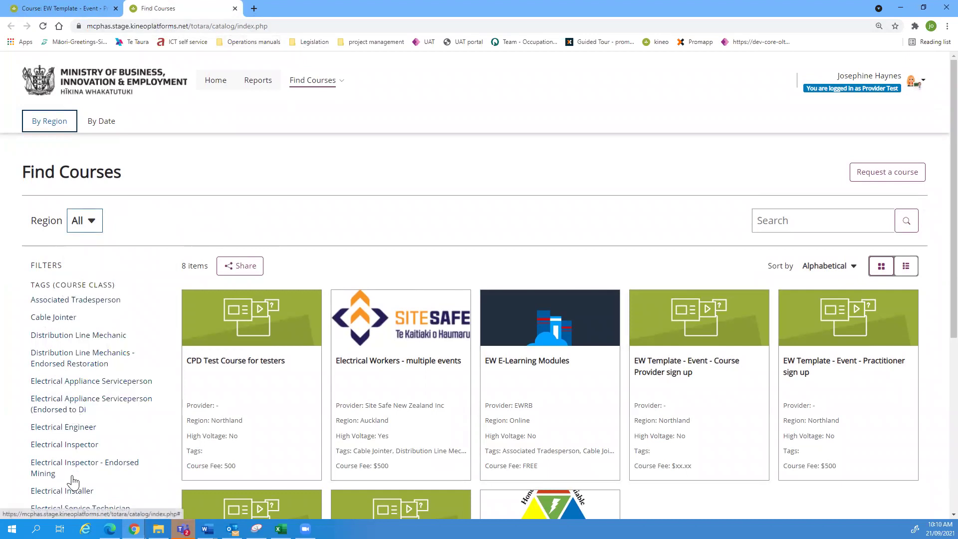
pyautogui.scroll(-2, 74, 331)
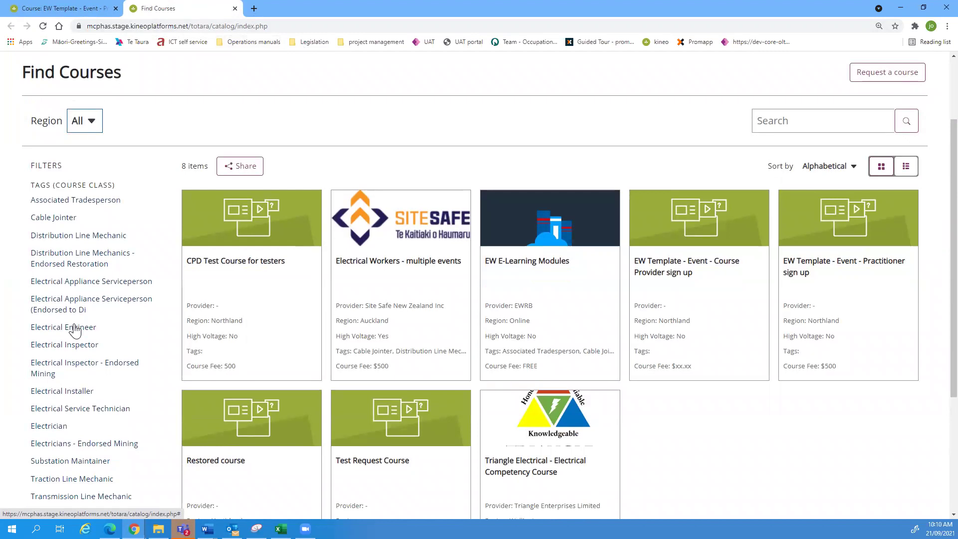
pyautogui.scroll(-1, 75, 330)
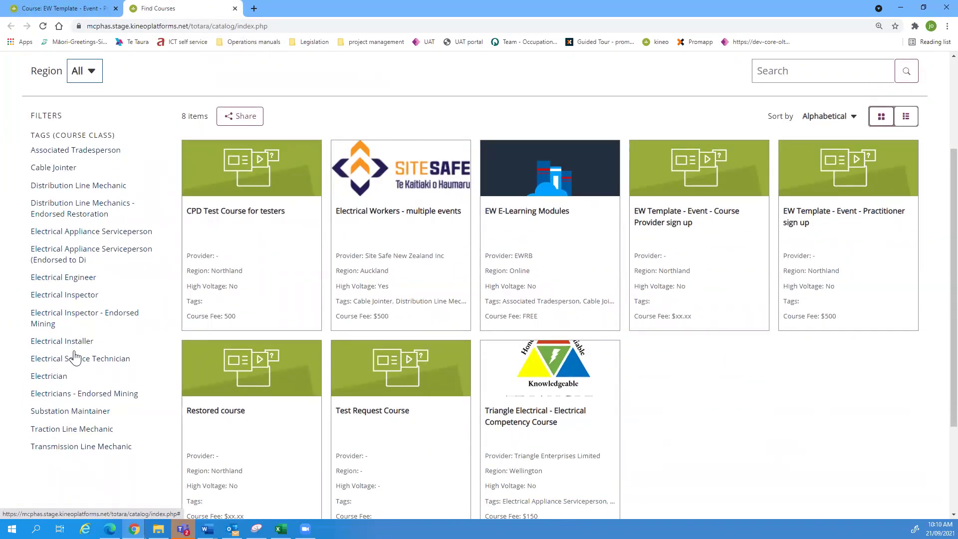
pyautogui.scroll(3, 150, 318)
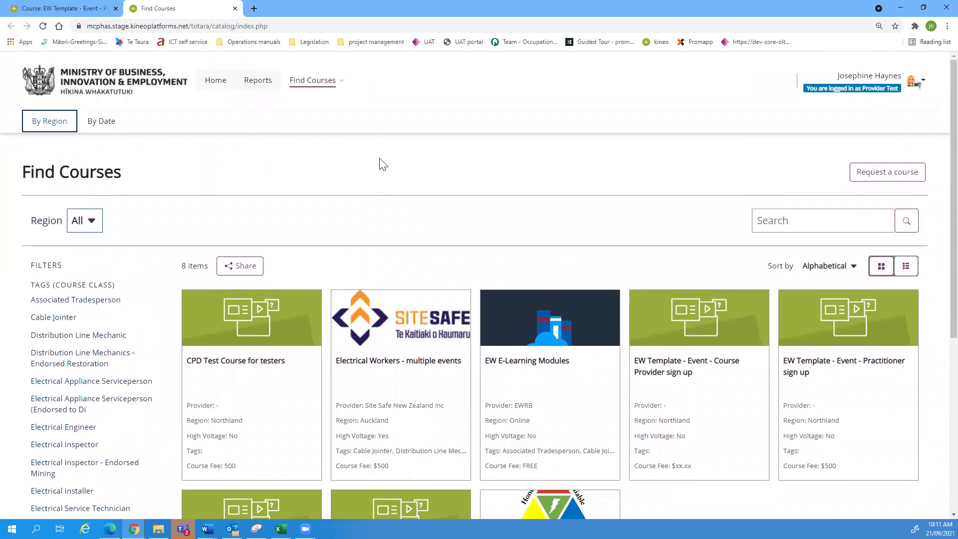
pyautogui.click(235, 8)
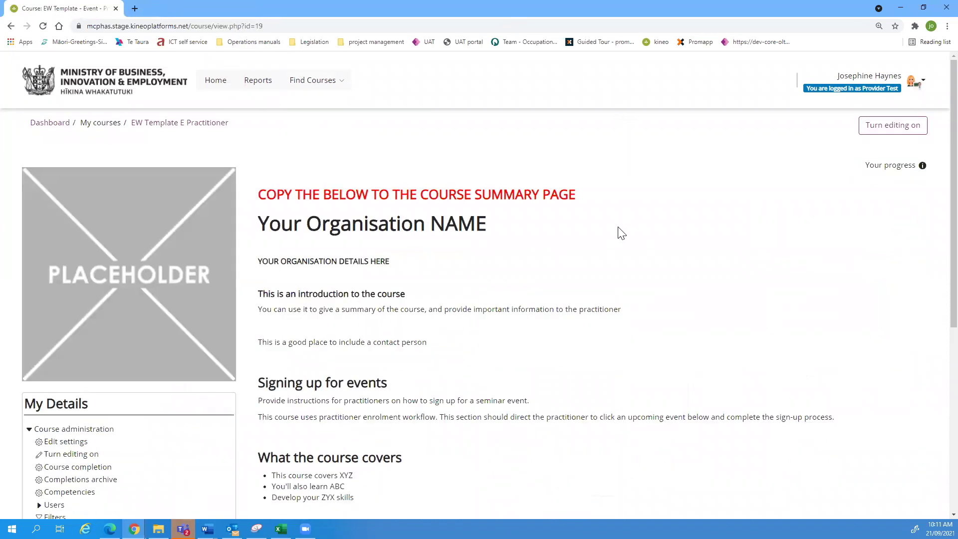
# Step: Scroll down to Our Events and point out the 5 places booked on the Town Hall event
pyautogui.scroll(-4, 548, 295)
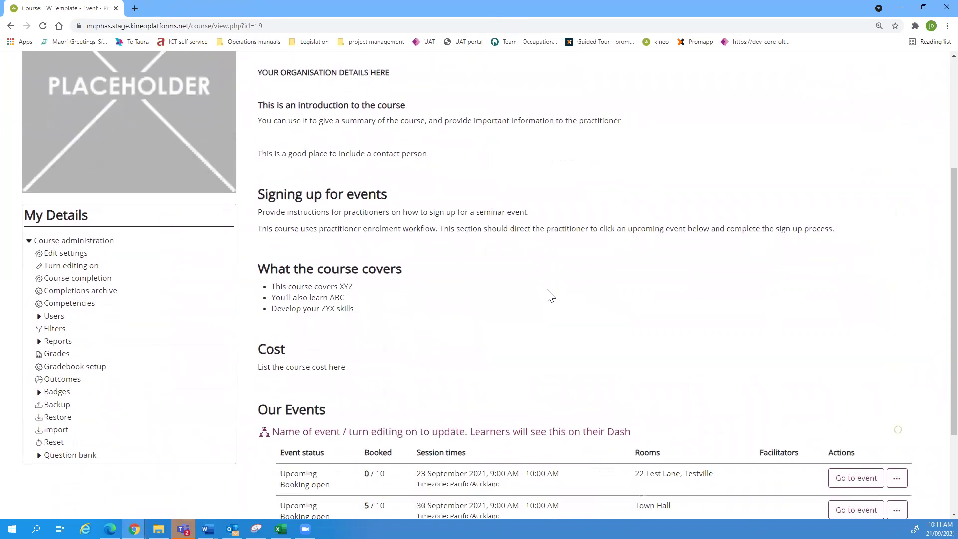
pyautogui.scroll(-1, 549, 294)
pyautogui.scroll(1, 543, 295)
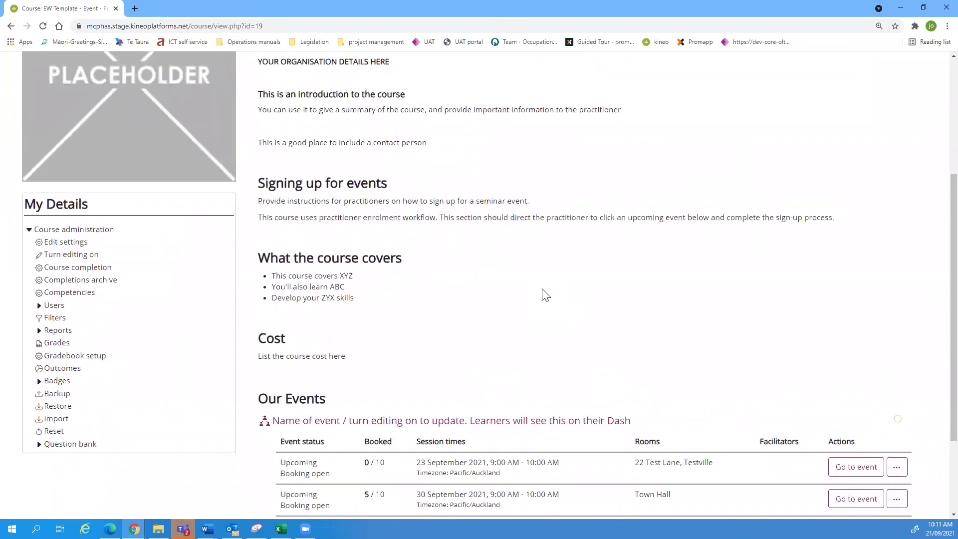
pyautogui.scroll(-1, 559, 294)
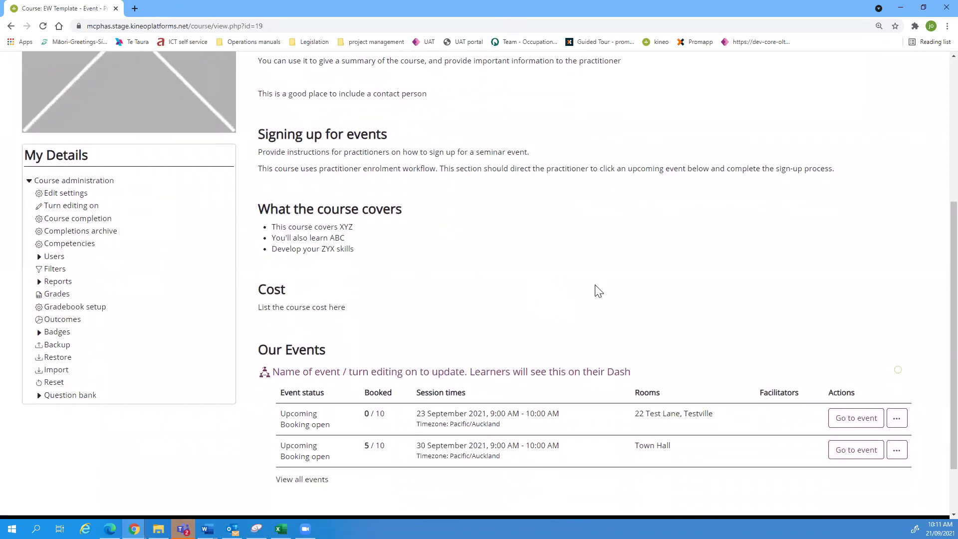
pyautogui.scroll(-1, 598, 291)
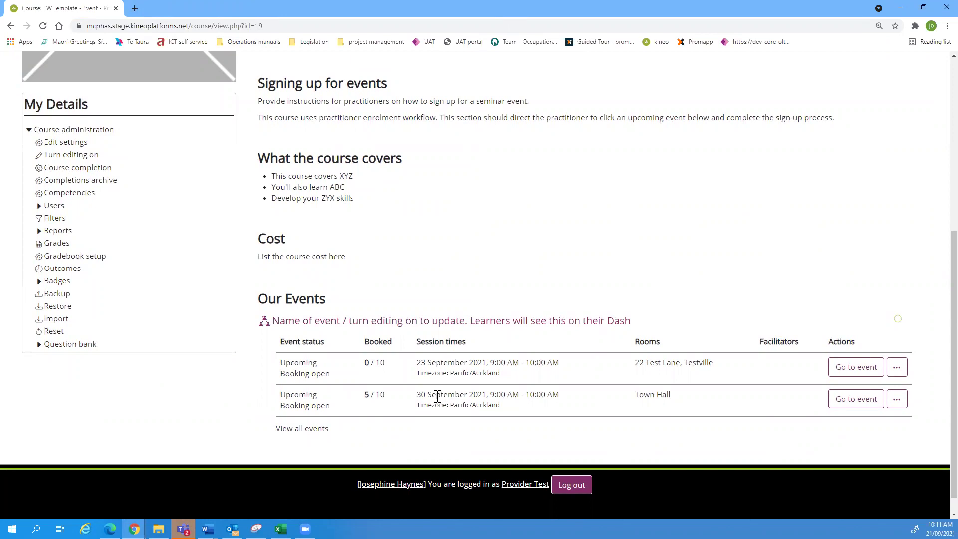
pyautogui.doubleClick(365, 396)
# Step: Open the 30 September Town Hall event, focus its session organiser requests field, then return to the course
pyautogui.click(855, 402)
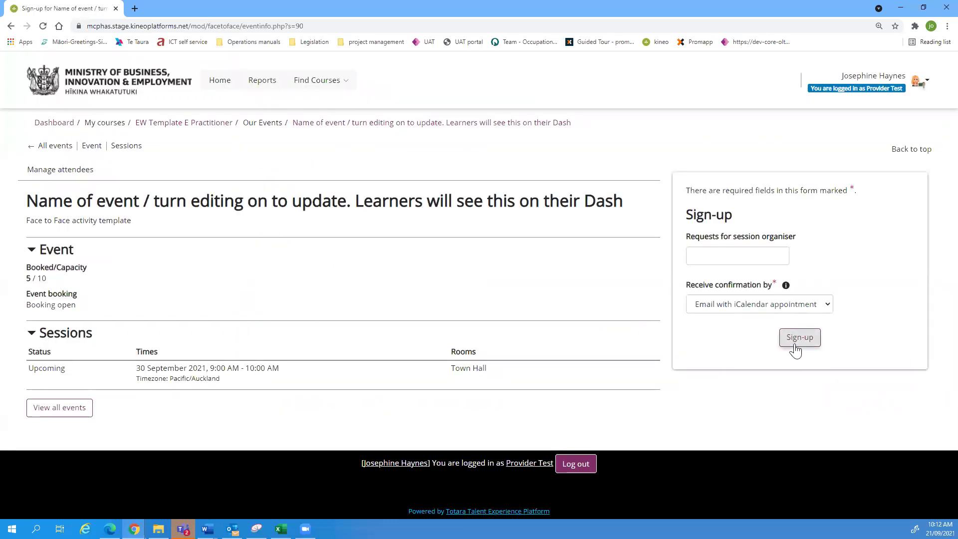
pyautogui.click(695, 254)
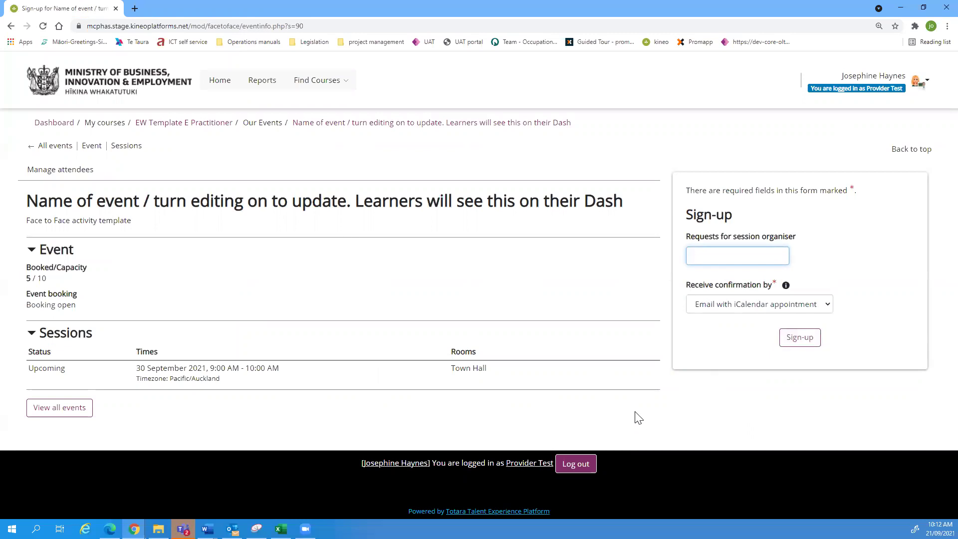
pyautogui.click(11, 27)
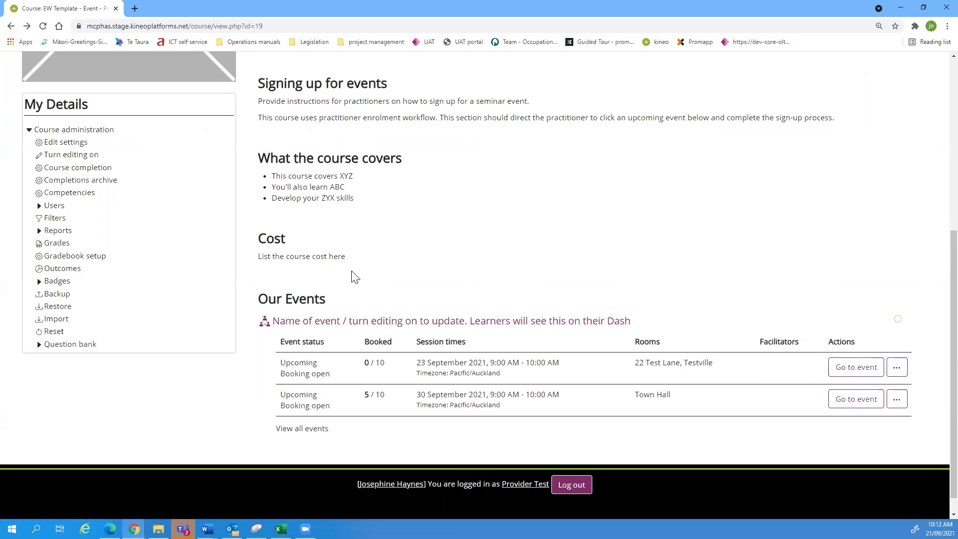
# Step: Highlight the Cost heading and its text on the course page, then clear the selection
pyautogui.moveTo(361, 260); pyautogui.dragTo(254, 235)
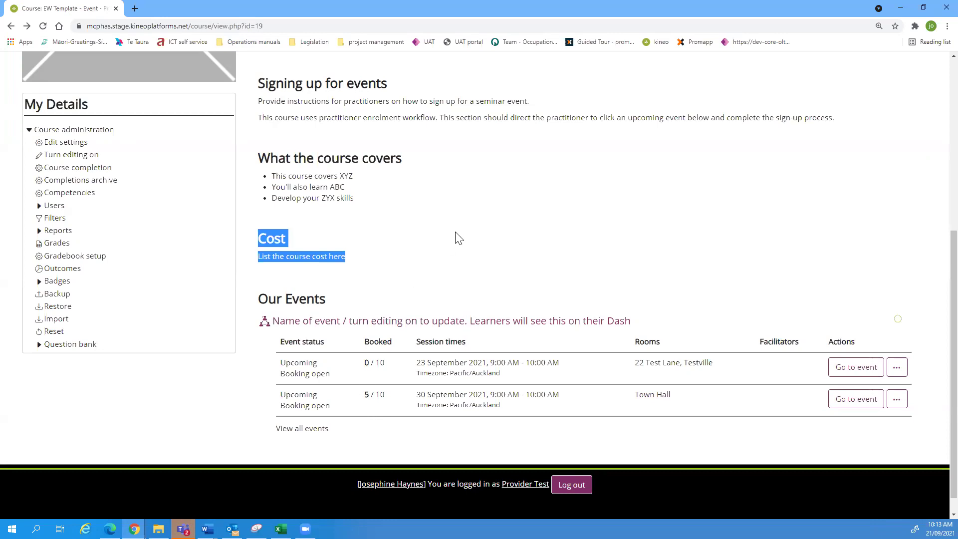
pyautogui.click(434, 248)
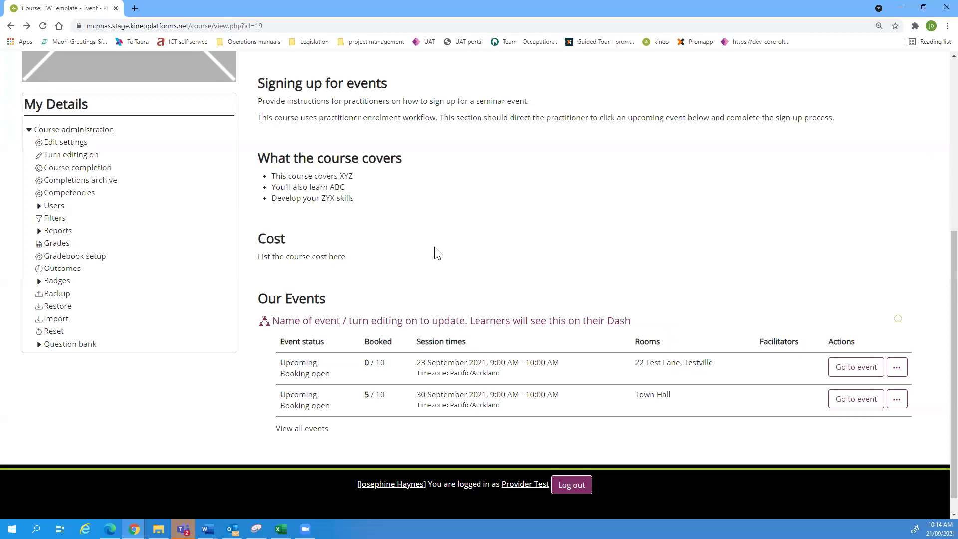
# Step: Show the management actions for the 23 September event at 22 Test Lane, Testville
pyautogui.click(897, 371)
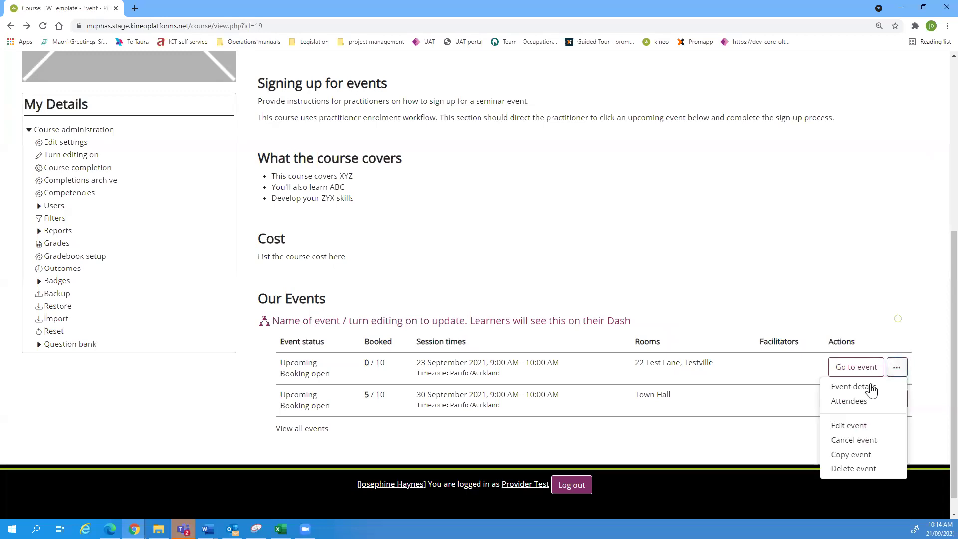
# Step: Add five users to the 23 September event by pasting their usernames from Excel, continuing to step 2
pyautogui.click(849, 402)
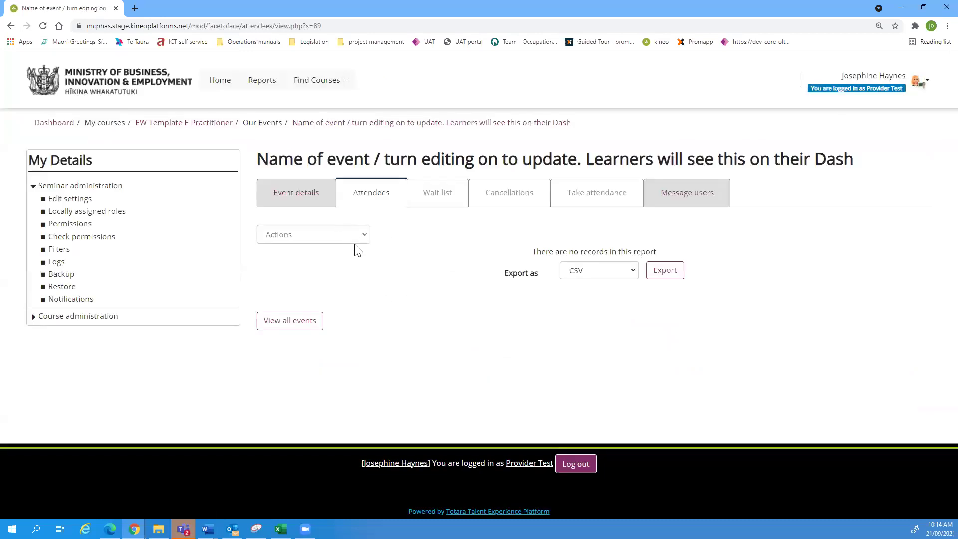
pyautogui.click(363, 237)
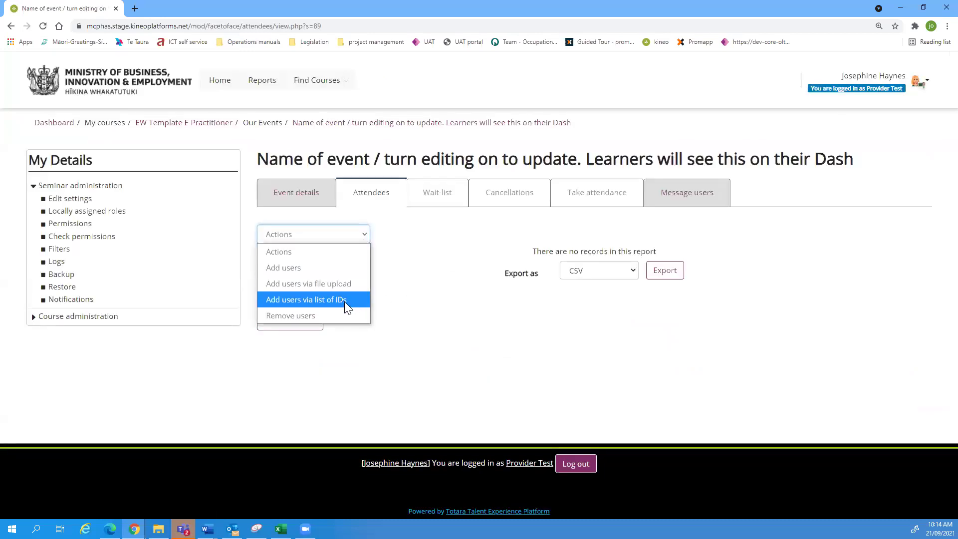
pyautogui.click(327, 303)
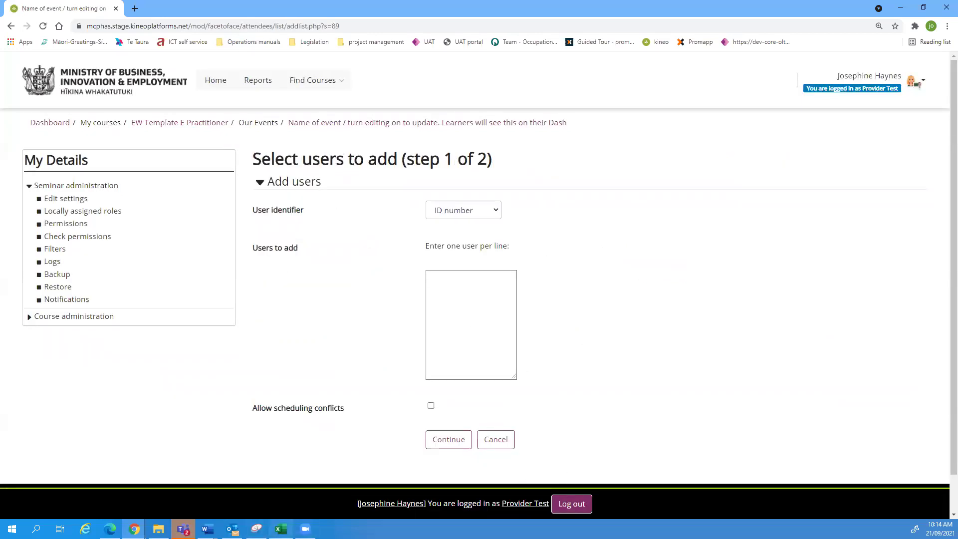
pyautogui.moveTo(281, 529)
pyautogui.click(277, 506)
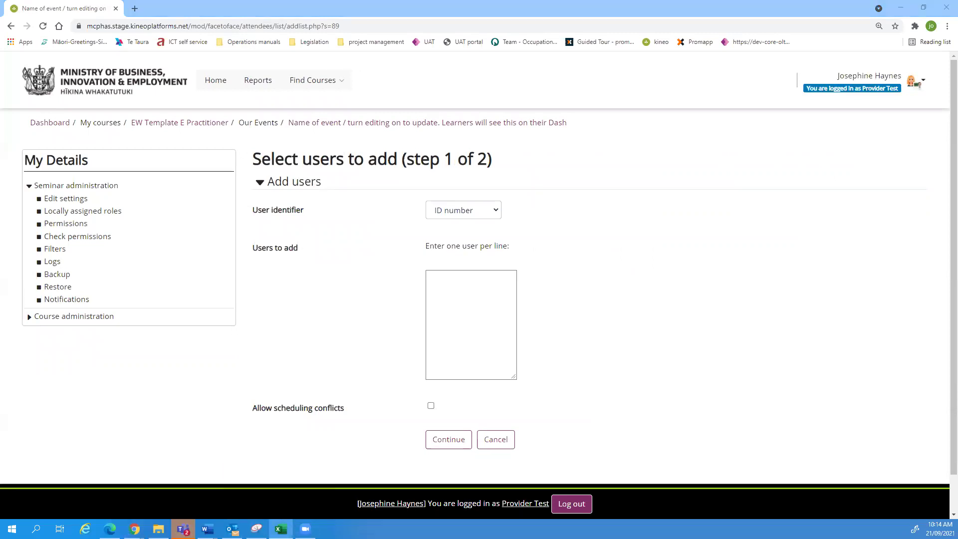
pyautogui.click(462, 283)
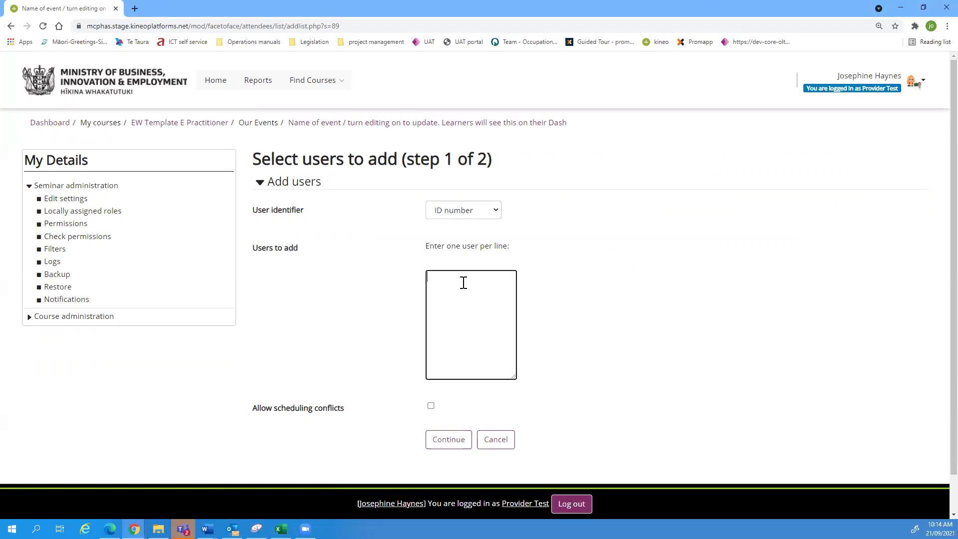
pyautogui.write('ew104857 ew104863 ew105052 ew105057 ew105096')
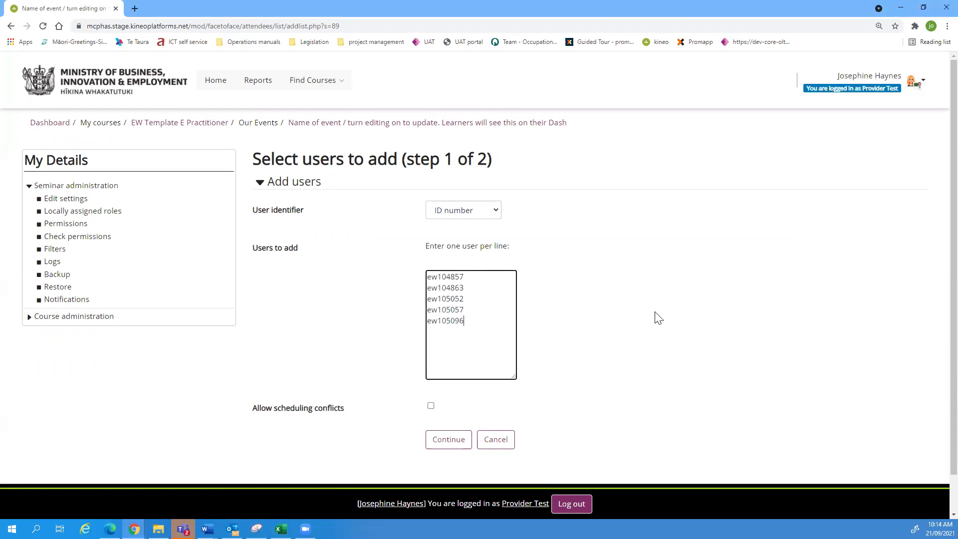
pyautogui.click(494, 214)
pyautogui.click(461, 261)
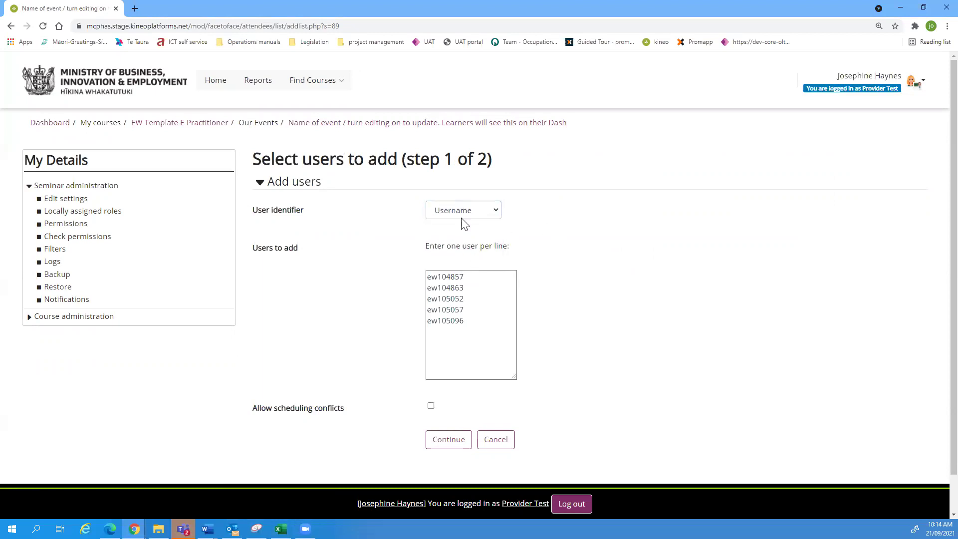
pyautogui.click(444, 441)
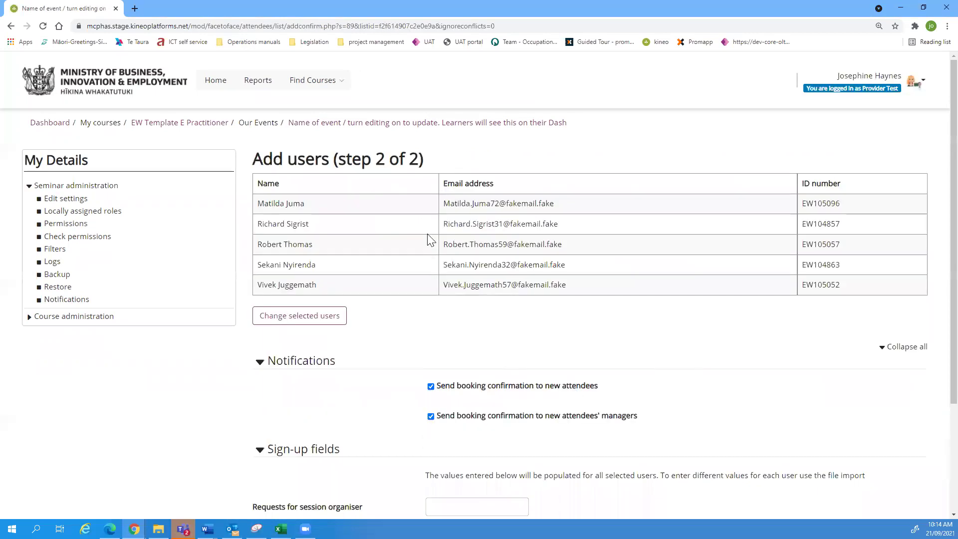
# Step: Untick the managers' booking confirmation, confirm the five users, and dismiss the 5-problem error banner
pyautogui.scroll(-3, 652, 310)
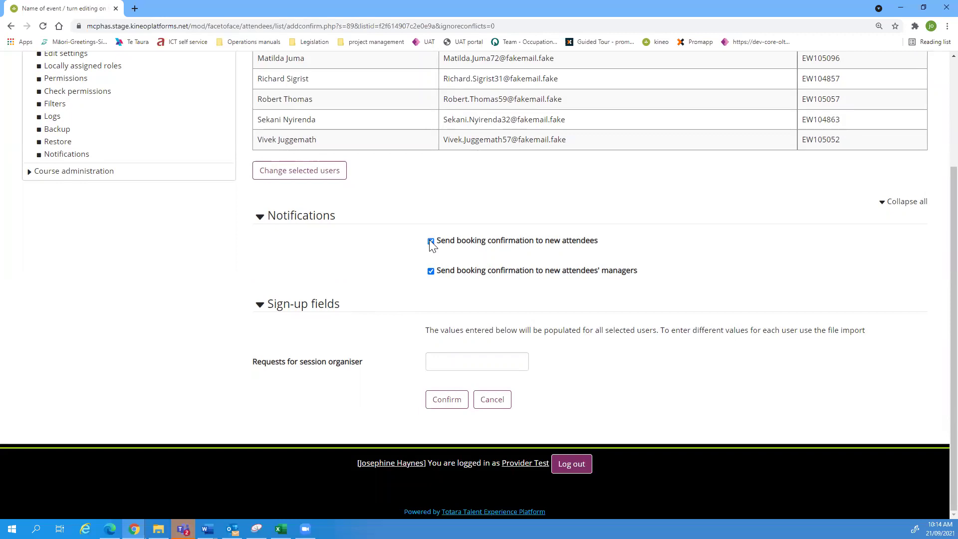
pyautogui.click(431, 271)
pyautogui.click(456, 400)
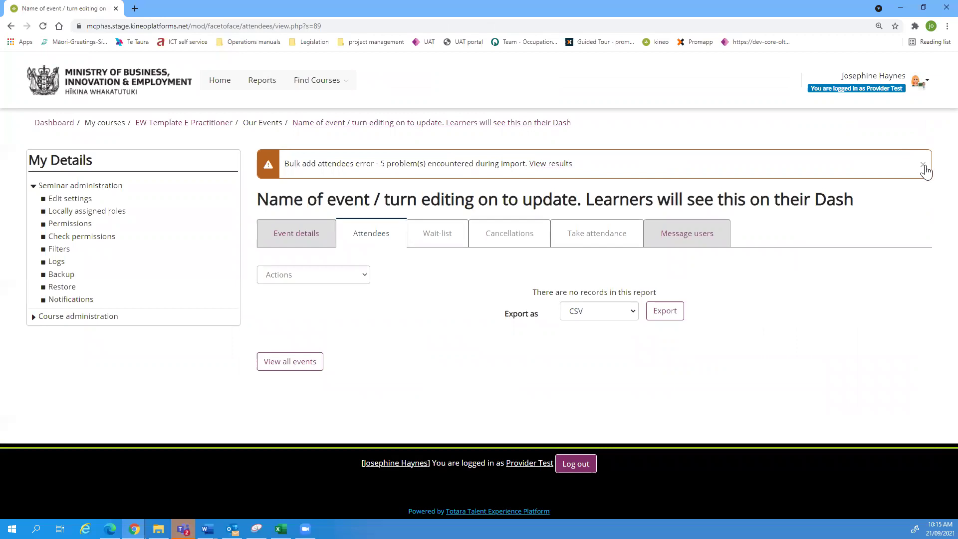
pyautogui.click(924, 165)
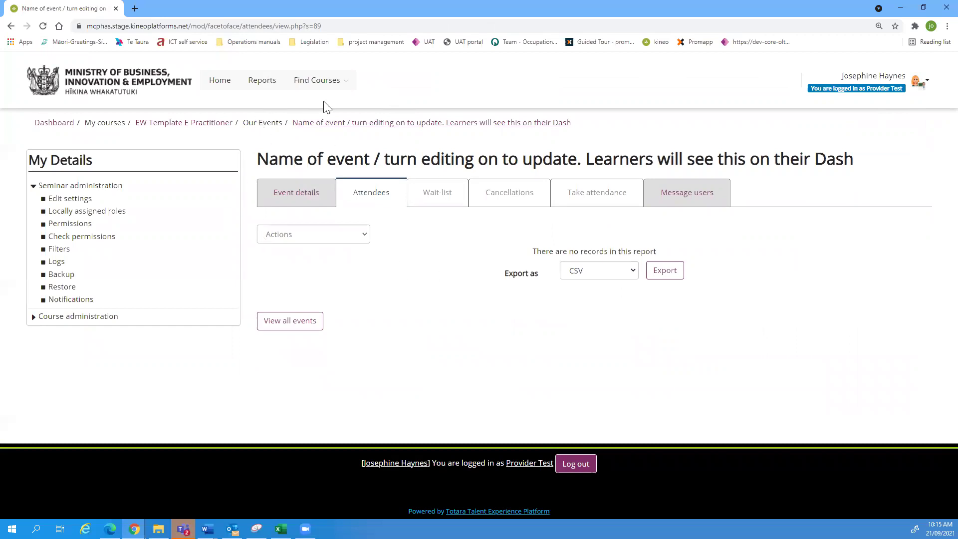
# Step: Return to the EW Template course page, scroll to Our Events, and show the 30 September event's actions
pyautogui.click(194, 125)
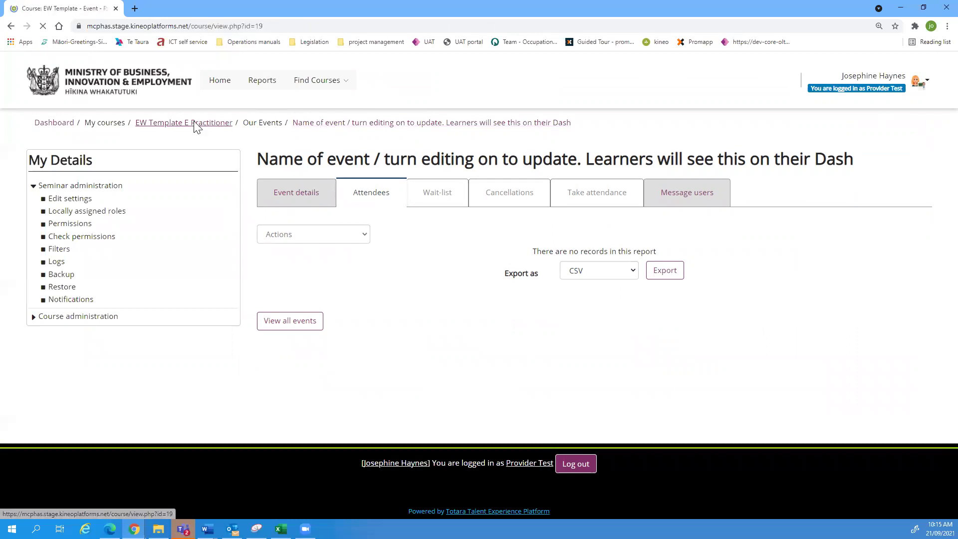
pyautogui.scroll(-5, 536, 324)
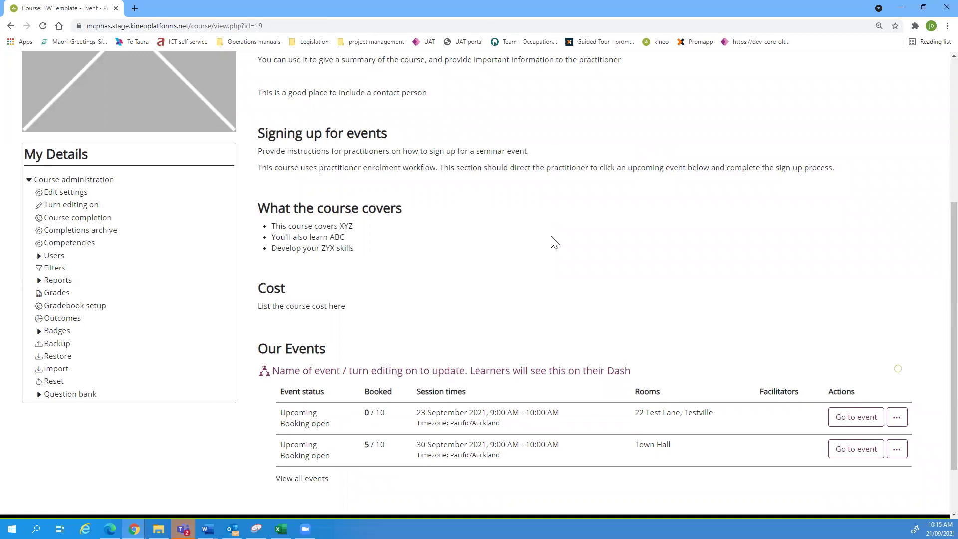
pyautogui.scroll(-2, 554, 242)
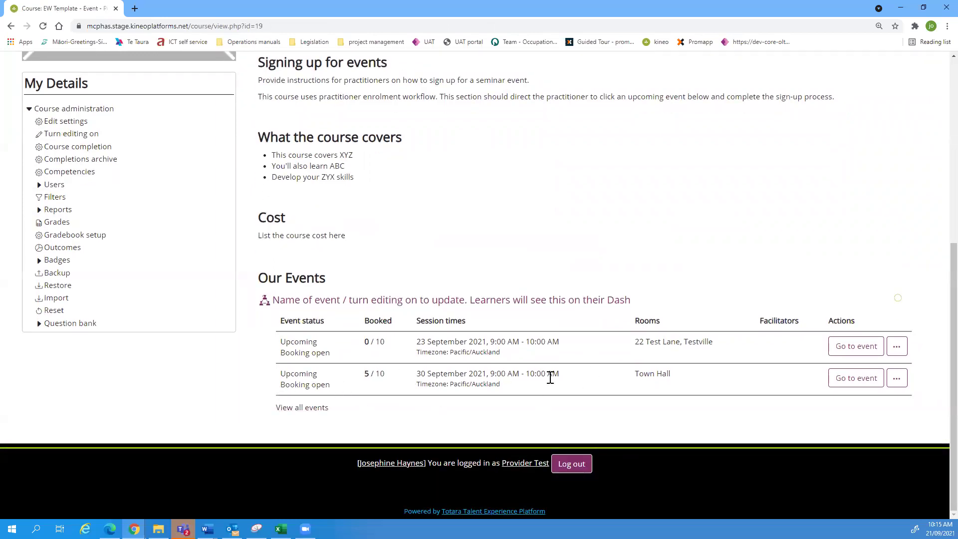
pyautogui.click(901, 384)
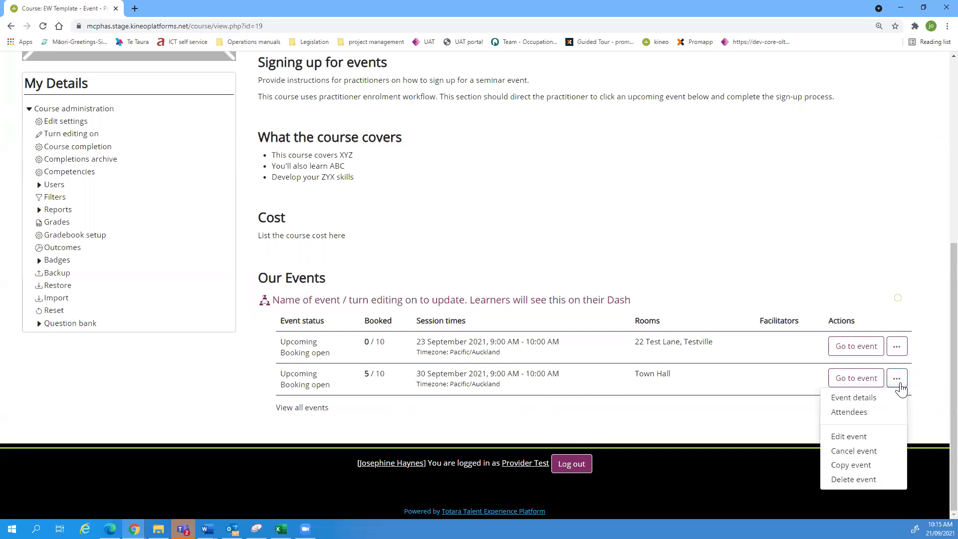
# Step: Open the 30 September event's attendees, check its 5 / 10 booking count, and highlight the first attendee's ID
pyautogui.click(856, 416)
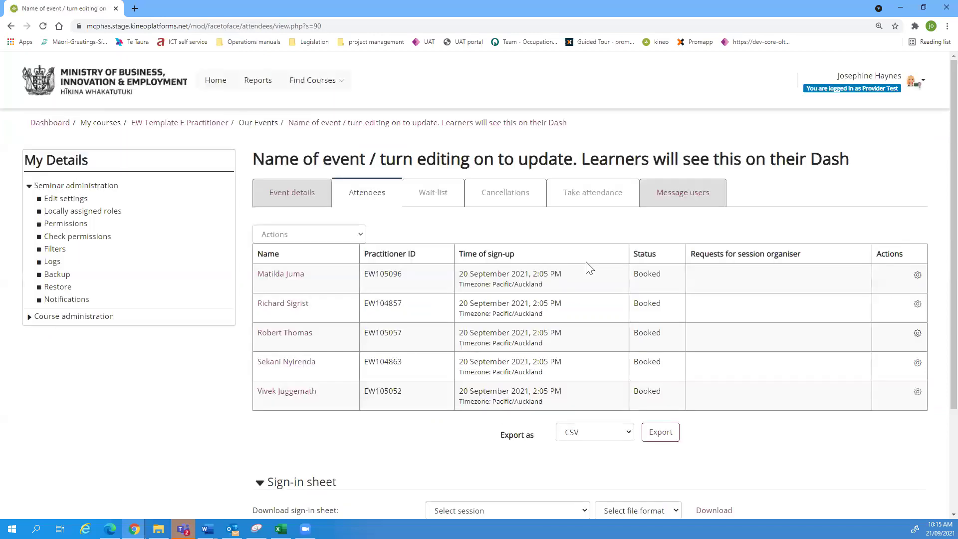
pyautogui.click(296, 192)
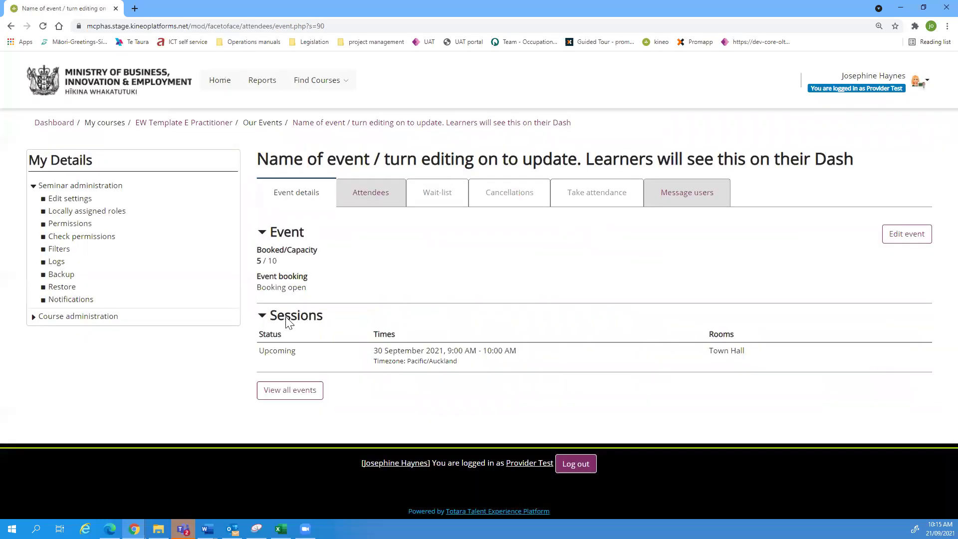
pyautogui.moveTo(277, 260); pyautogui.dragTo(253, 263)
pyautogui.click(253, 263)
pyautogui.click(367, 202)
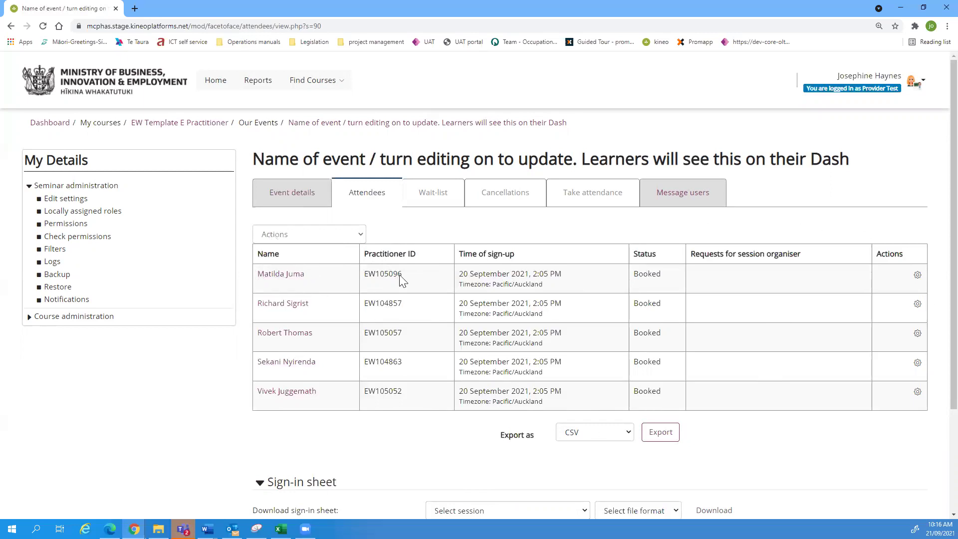
pyautogui.moveTo(404, 277); pyautogui.dragTo(366, 278)
# Step: Set the sign-in sheet session to 30 September 2021, 9:00 AM, leaving the file format unchosen
pyautogui.scroll(-2, 386, 396)
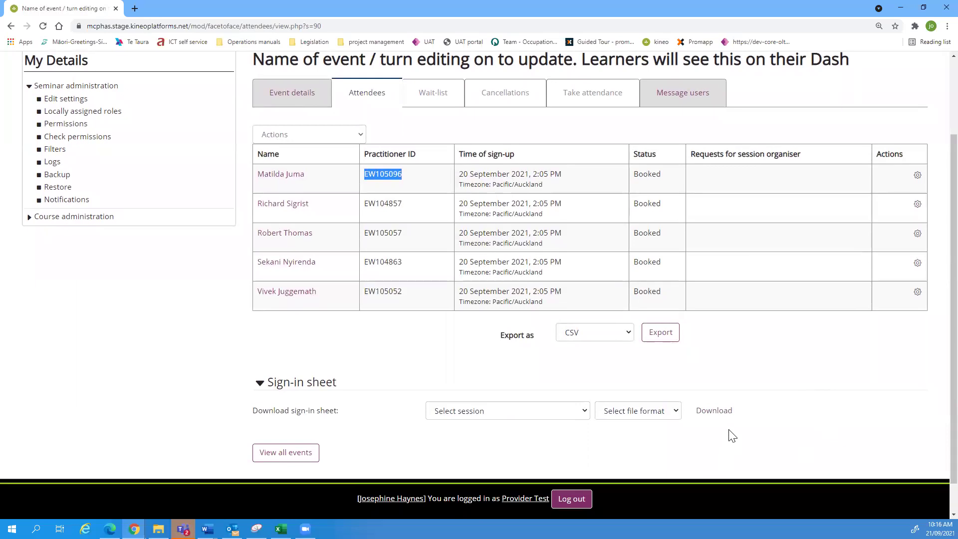
pyautogui.click(561, 414)
pyautogui.click(538, 449)
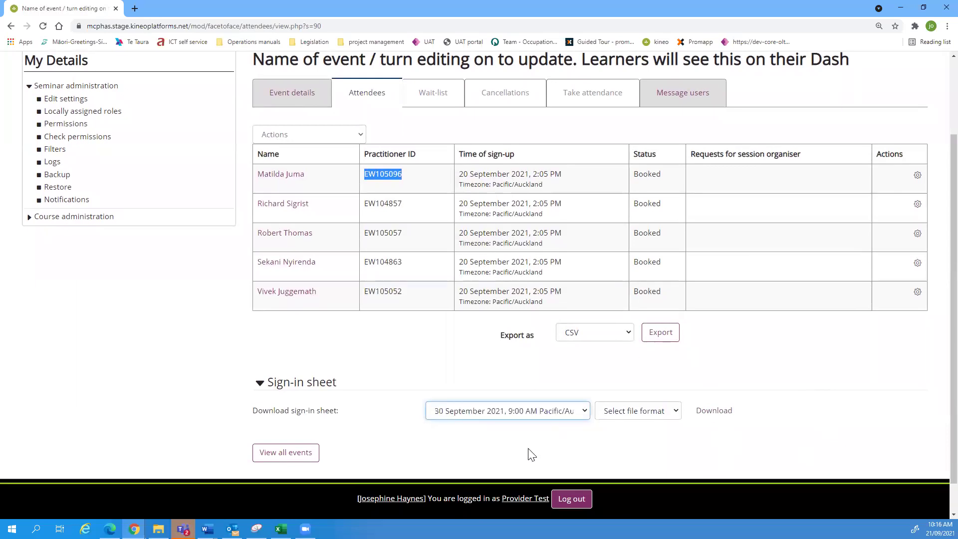
pyautogui.click(649, 414)
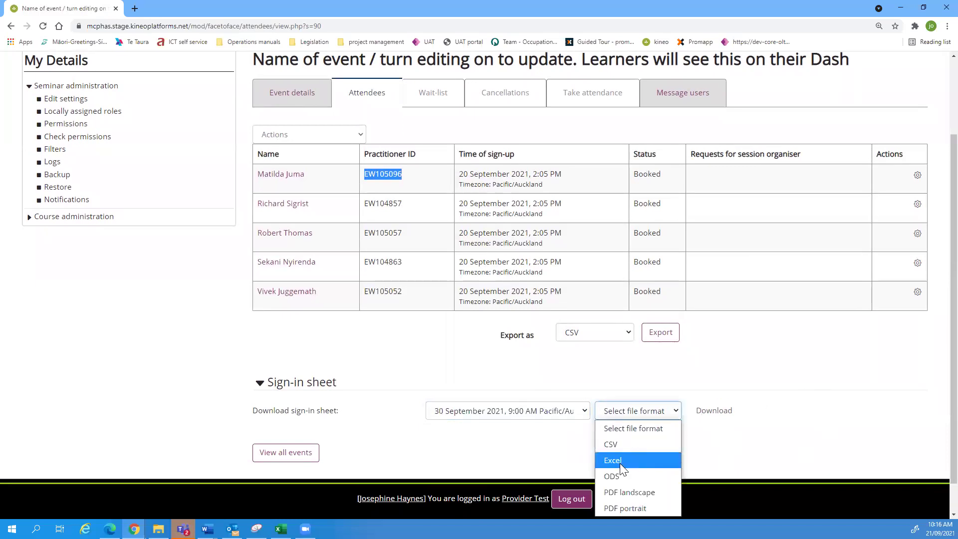
pyautogui.click(810, 418)
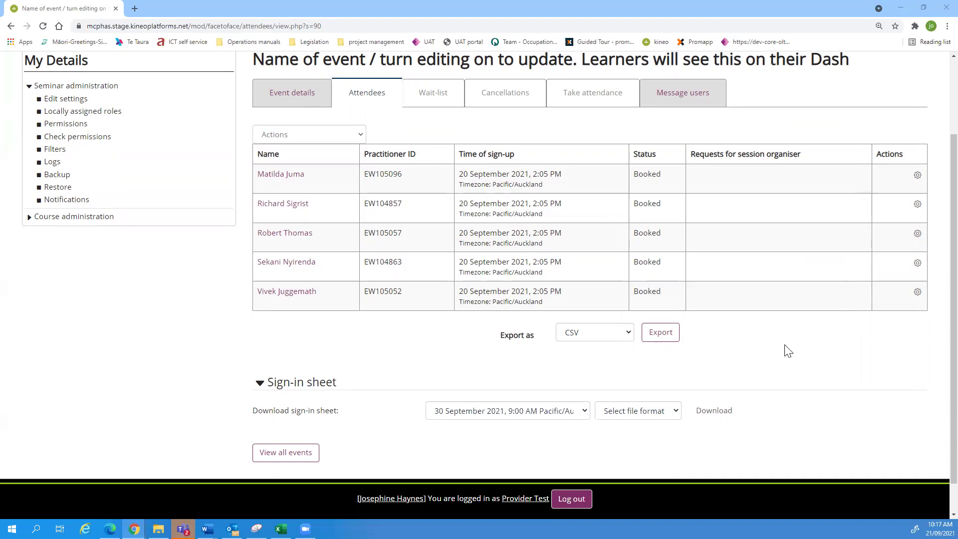
pyautogui.click(758, 319)
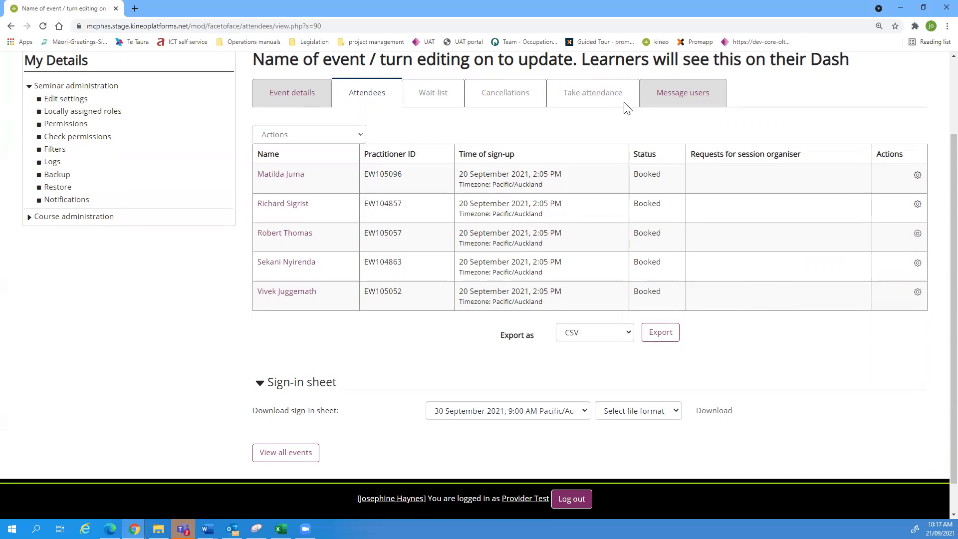
# Step: Leave the page to view the Message users form for the 5 booked users, then return to attendees
pyautogui.click(705, 94)
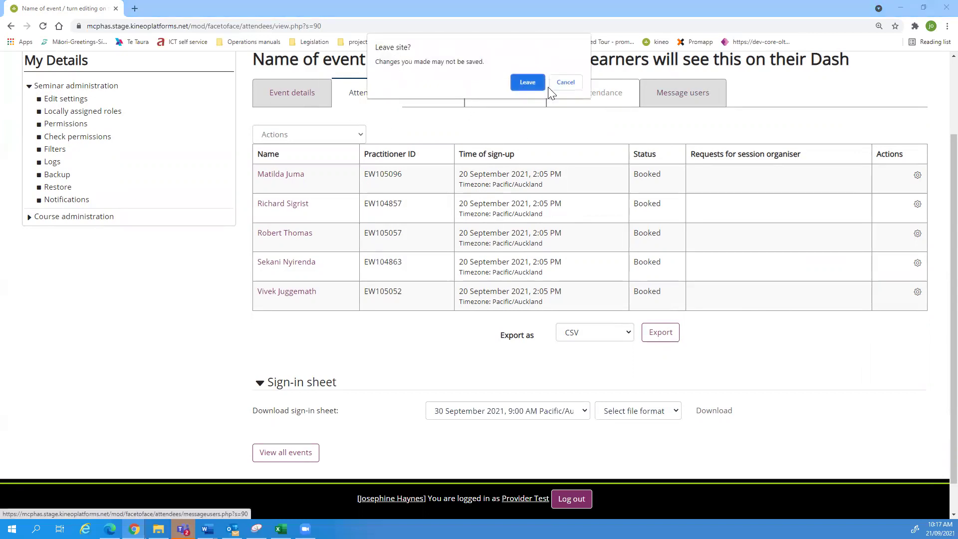
pyautogui.click(528, 82)
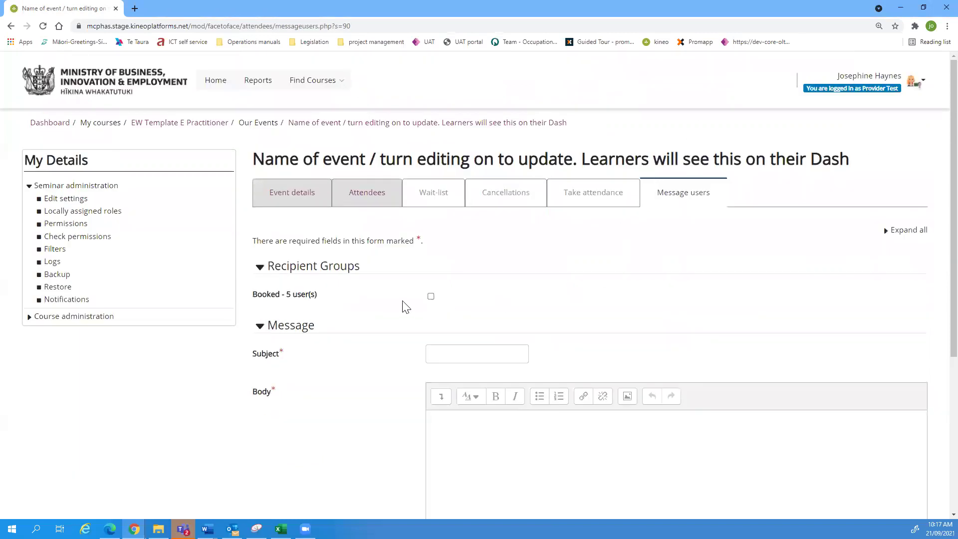
pyautogui.scroll(-2, 564, 255)
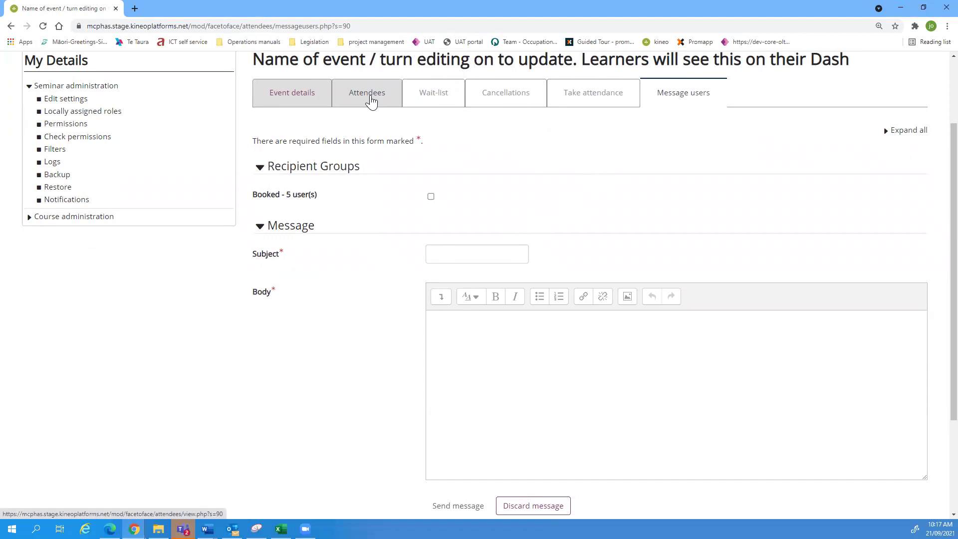
pyautogui.click(371, 100)
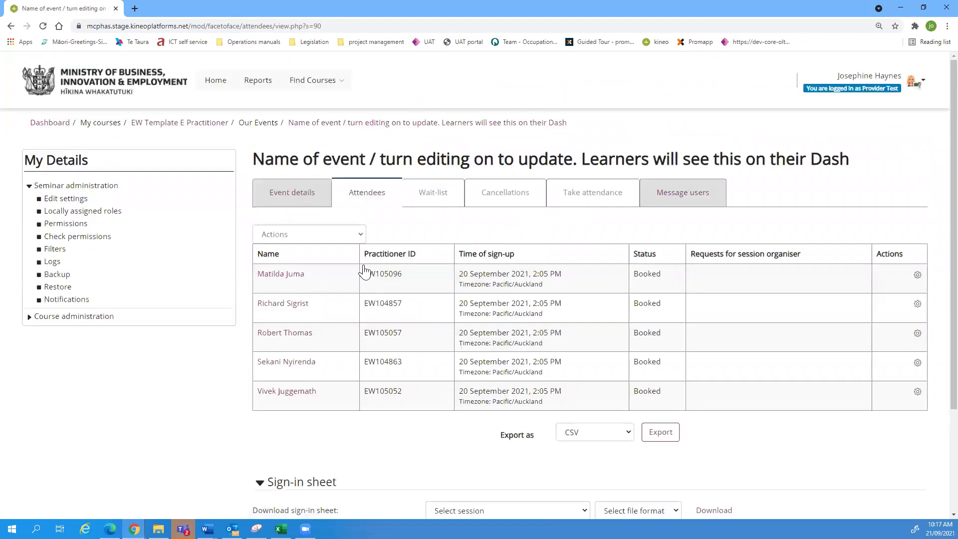
pyautogui.click(282, 276)
pyautogui.scroll(-2, 439, 222)
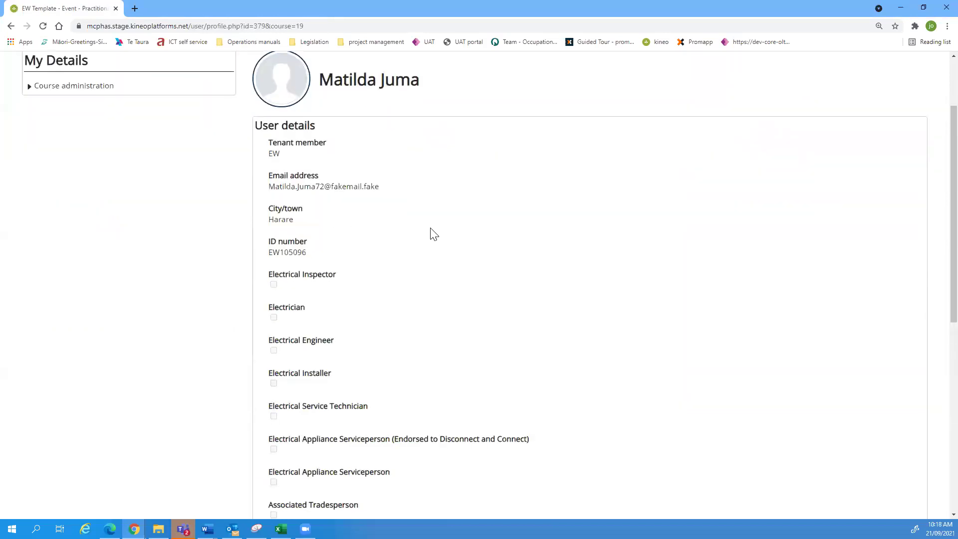
pyautogui.scroll(-1, 405, 255)
pyautogui.scroll(-10, 362, 303)
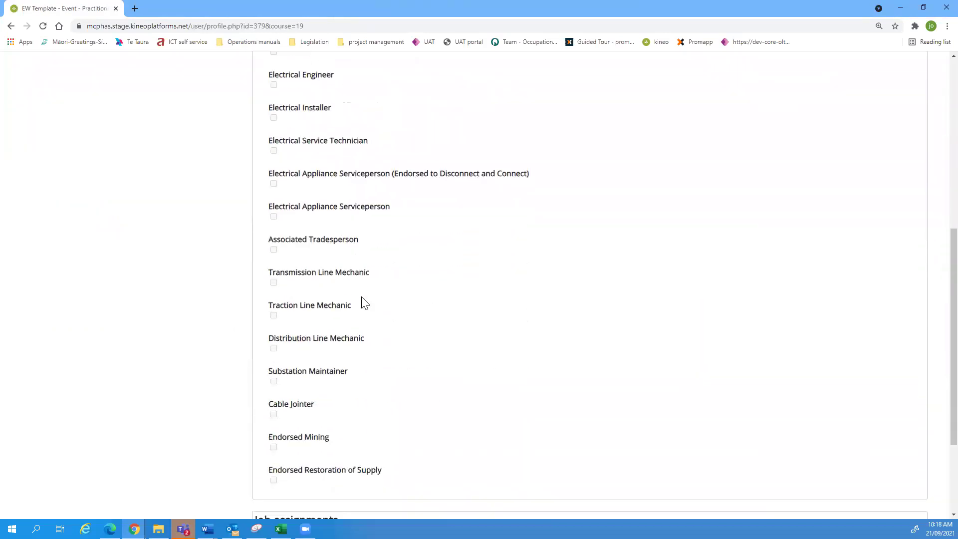
pyautogui.scroll(8, 361, 303)
pyautogui.scroll(2, 362, 306)
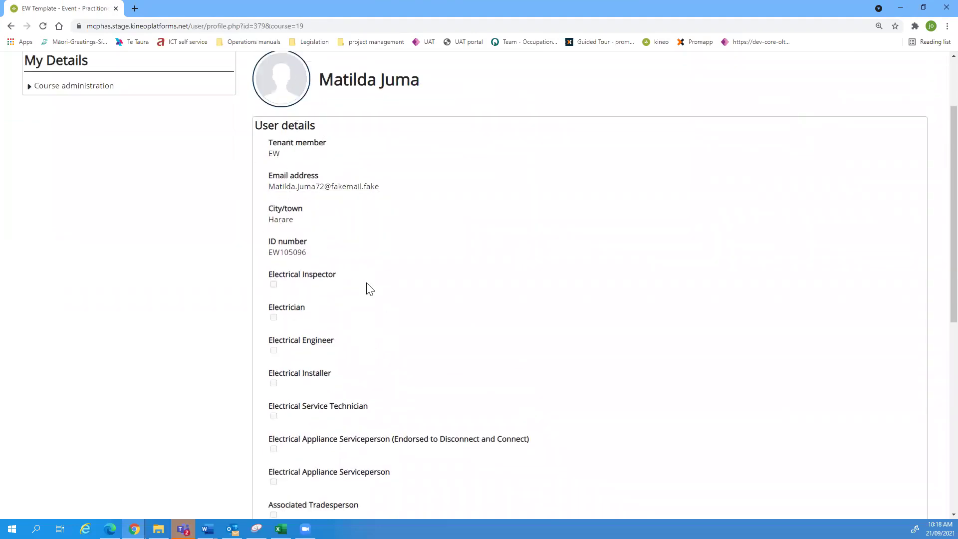
pyautogui.click(10, 26)
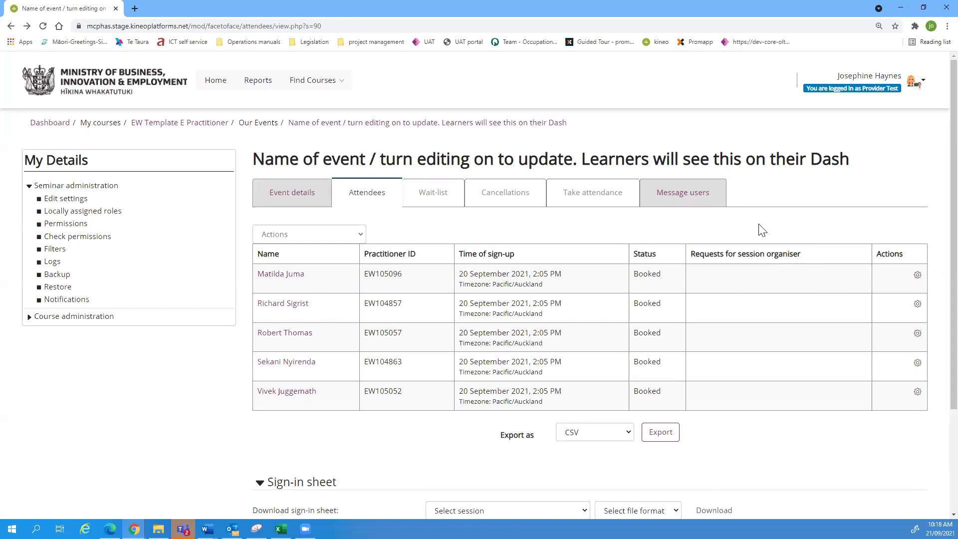
pyautogui.scroll(-3, 824, 305)
# Step: Choose Remove users, move the first booked attendee into Users to remove, and continue to step 2
pyautogui.scroll(3, 826, 303)
pyautogui.click(359, 233)
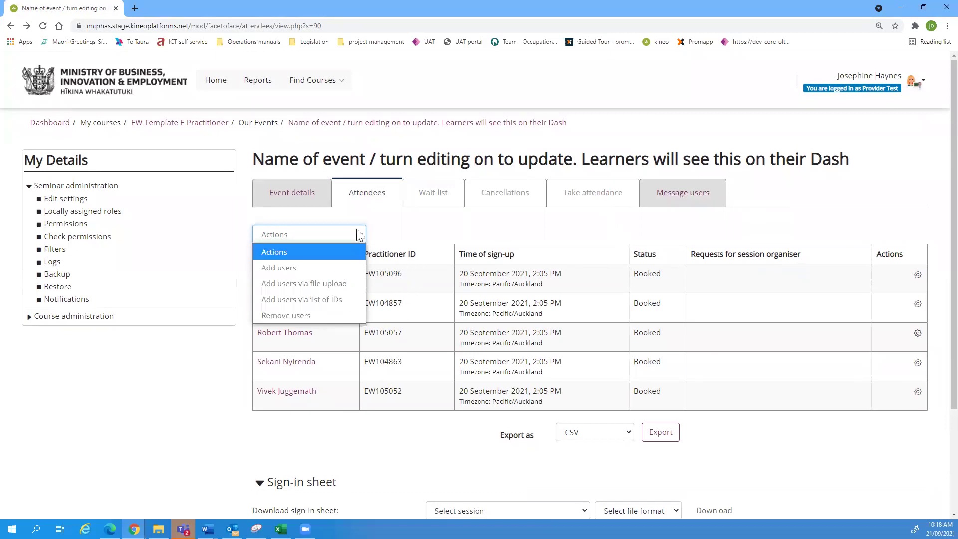
pyautogui.click(309, 318)
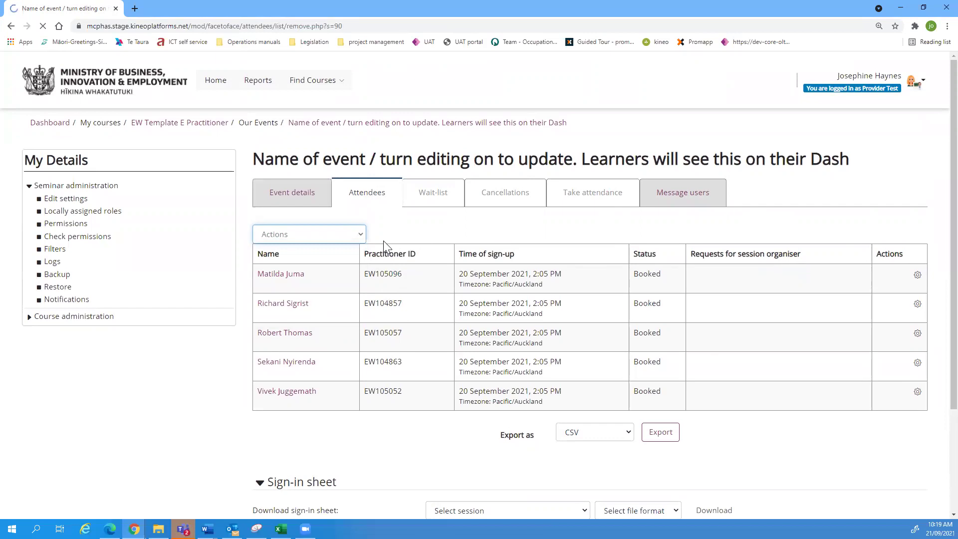
pyautogui.click(693, 196)
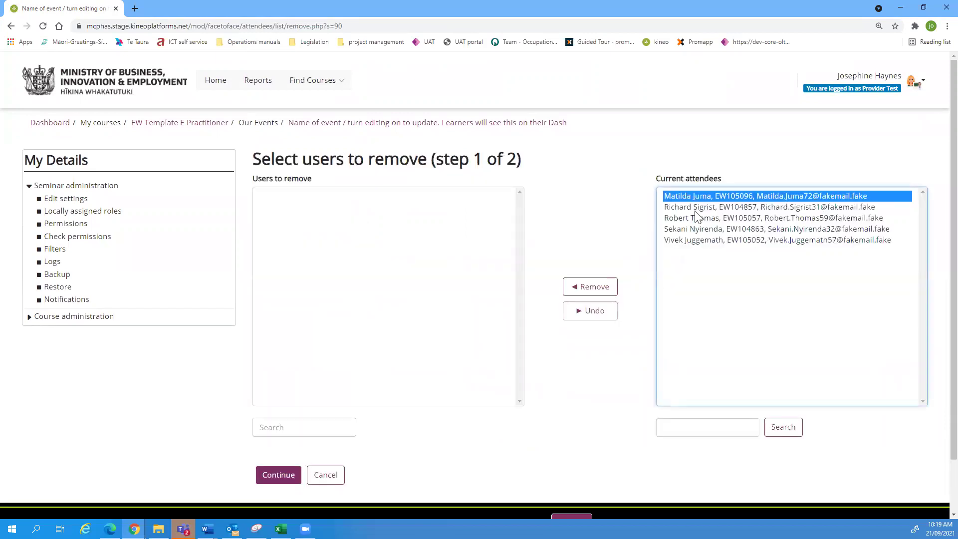
pyautogui.click(590, 286)
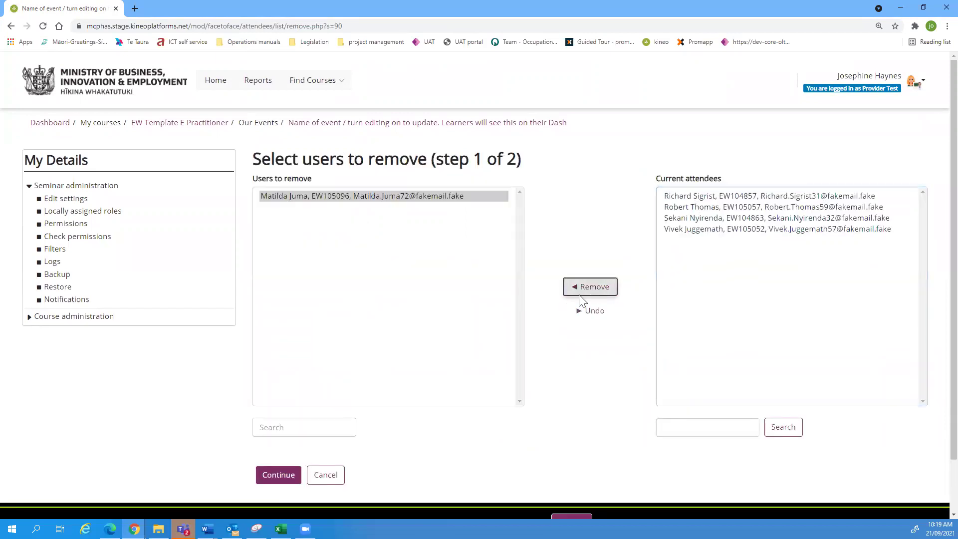
pyautogui.click(272, 479)
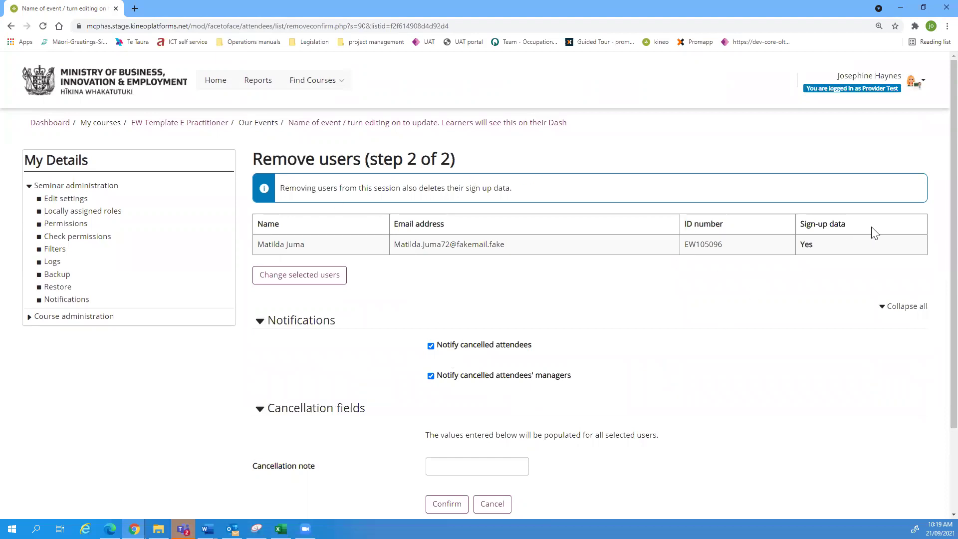
# Step: Enter the cancellation note 'non-payment' and confirm removing the attendee
pyautogui.scroll(-2, 467, 281)
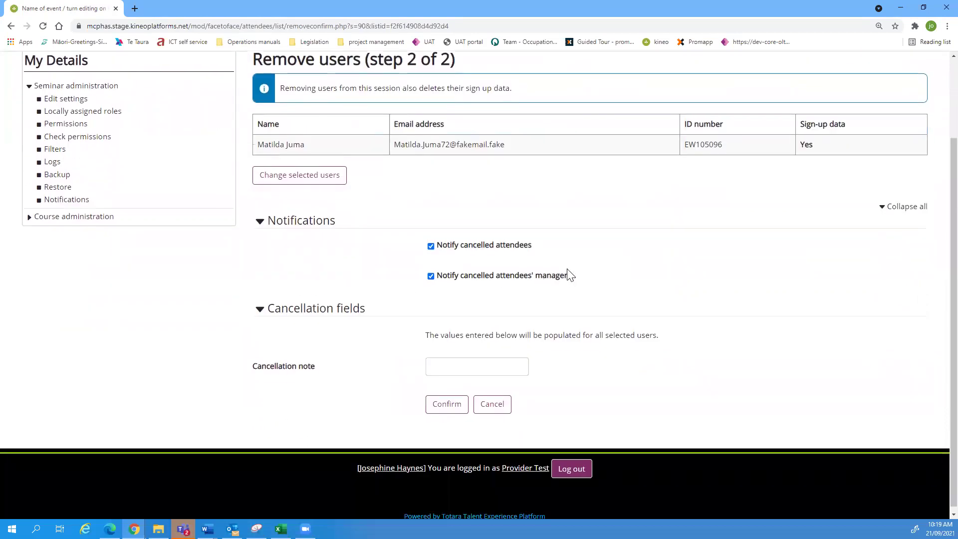
pyautogui.click(477, 363)
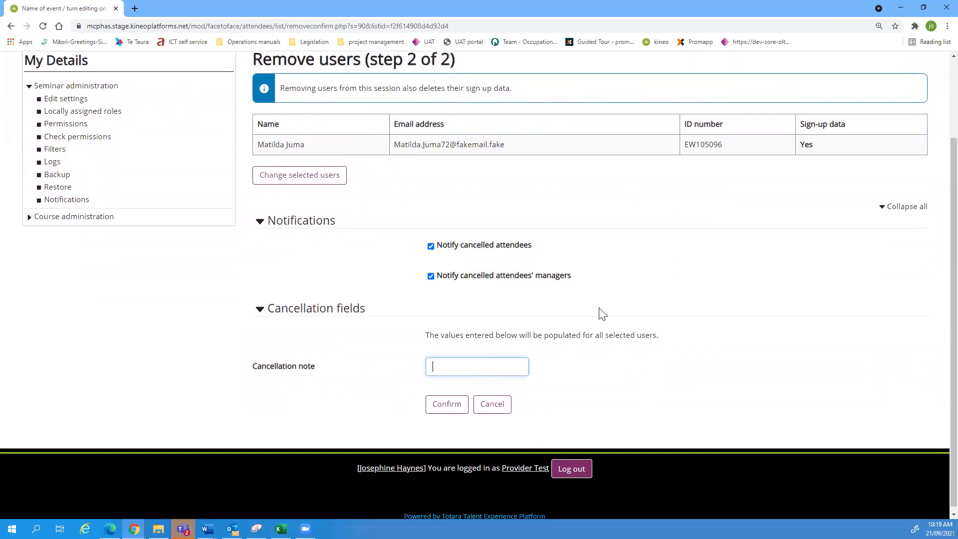
pyautogui.write('non-payment')
pyautogui.click(447, 406)
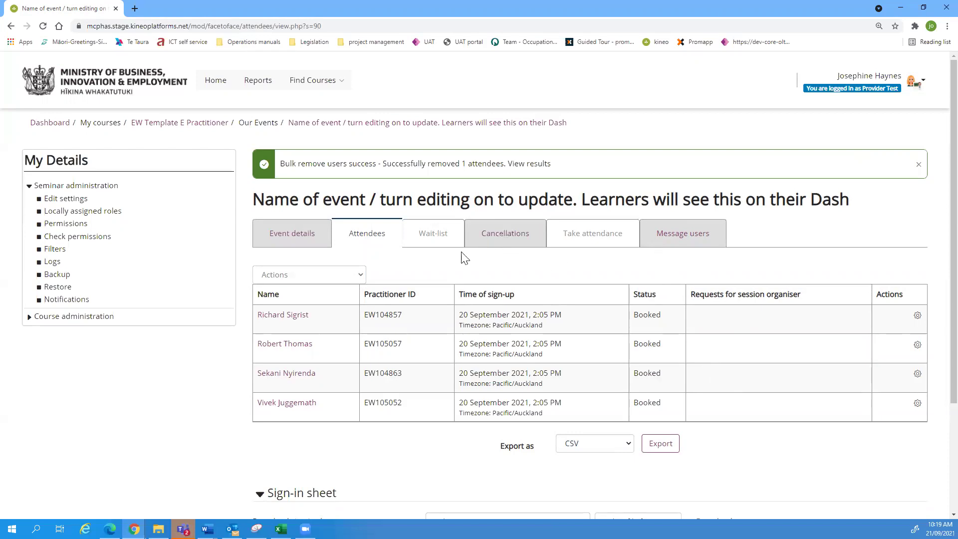
# Step: Review the Cancellations tab and Event details, then go back to the EW Template E Practitioner course
pyautogui.click(503, 242)
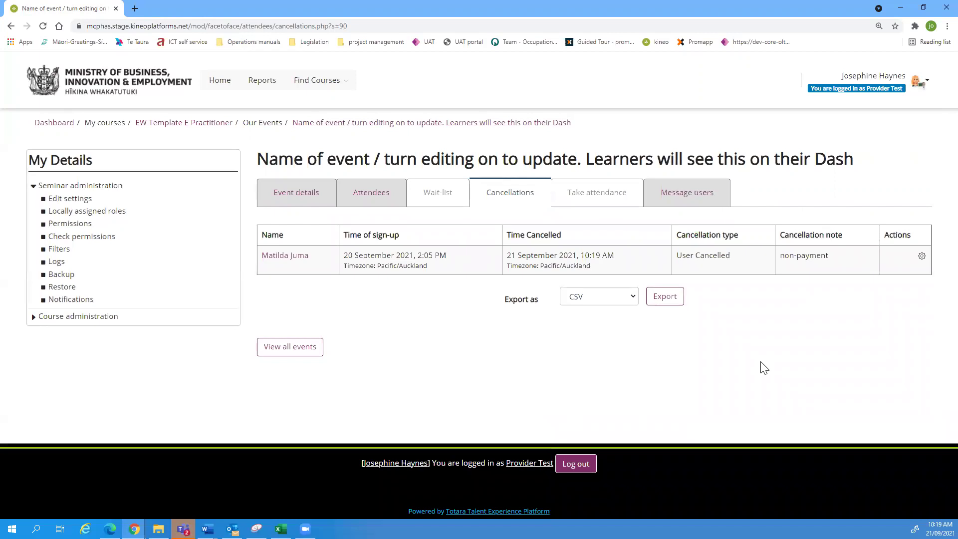
pyautogui.click(293, 202)
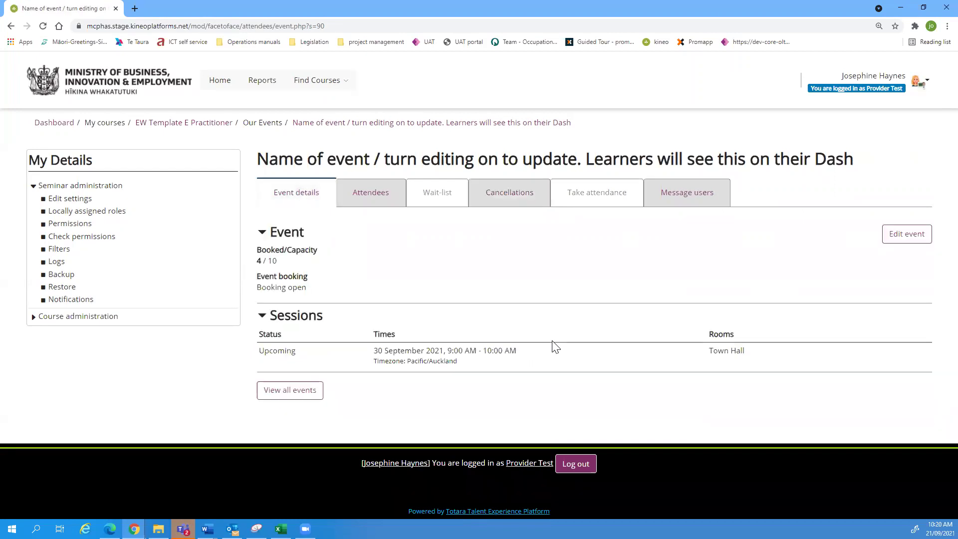
pyautogui.click(161, 125)
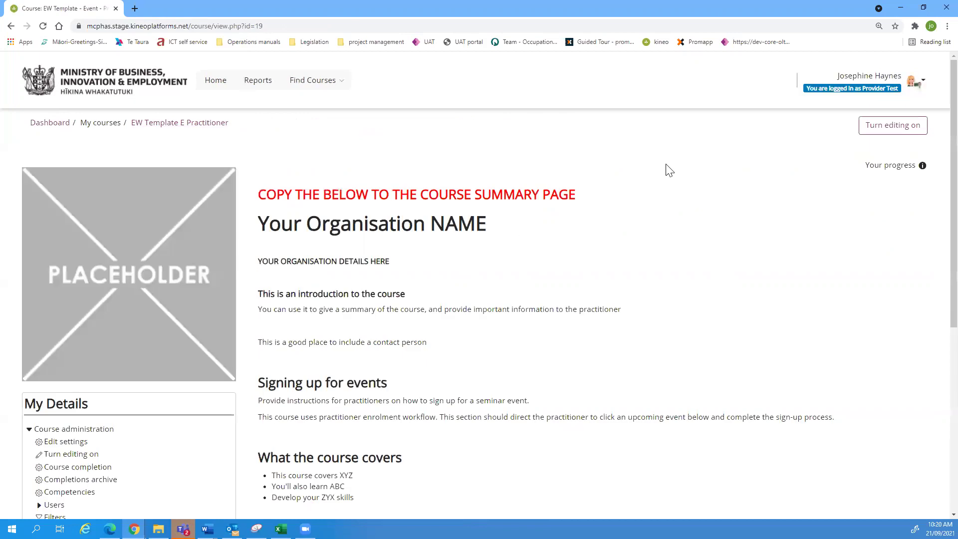
# Step: Open the course's full event list and go to the past 21 September event's Attendees
pyautogui.scroll(-6, 738, 250)
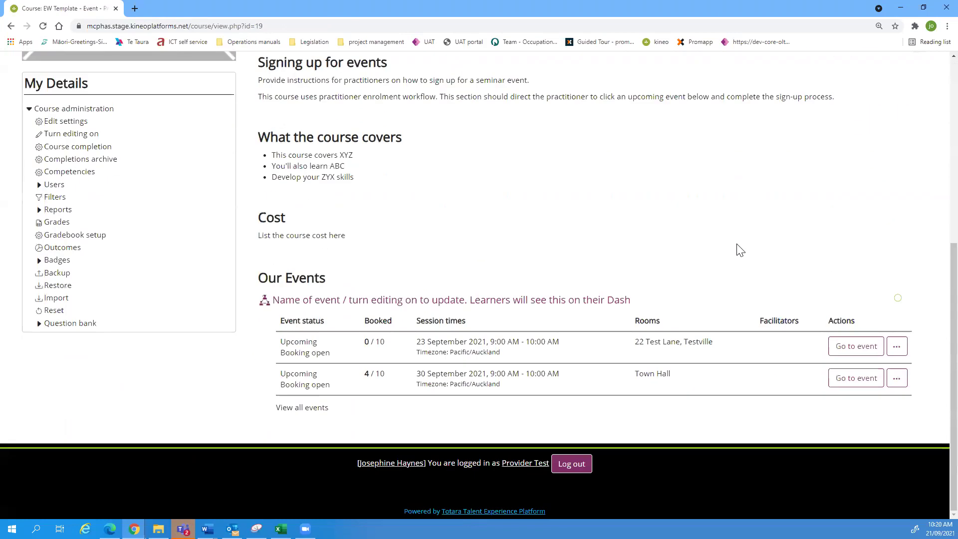
pyautogui.click(295, 413)
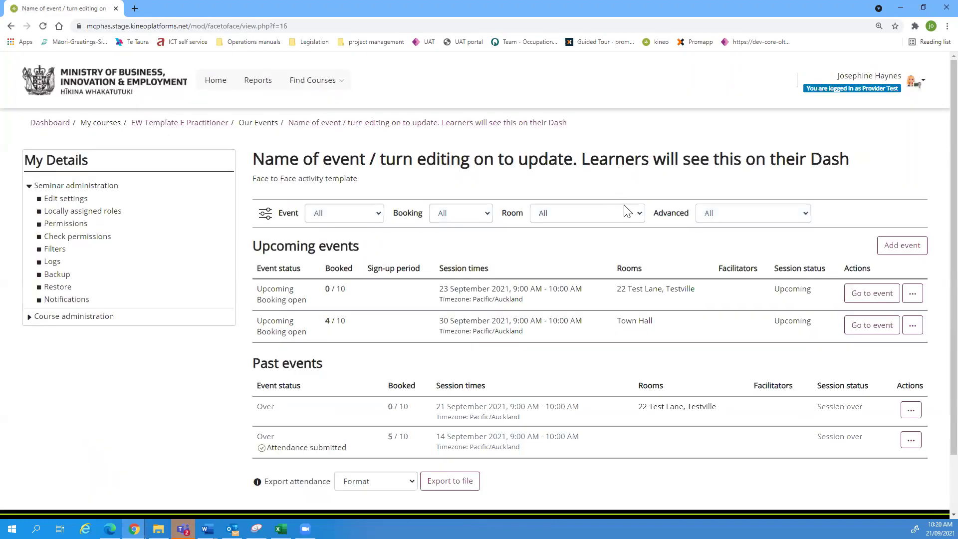
pyautogui.scroll(-2, 714, 320)
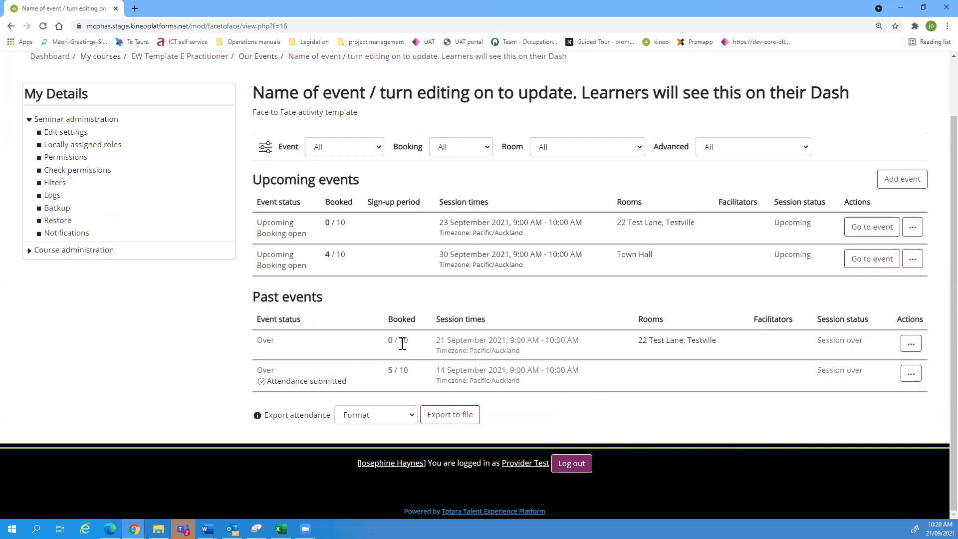
pyautogui.click(918, 350)
pyautogui.click(882, 381)
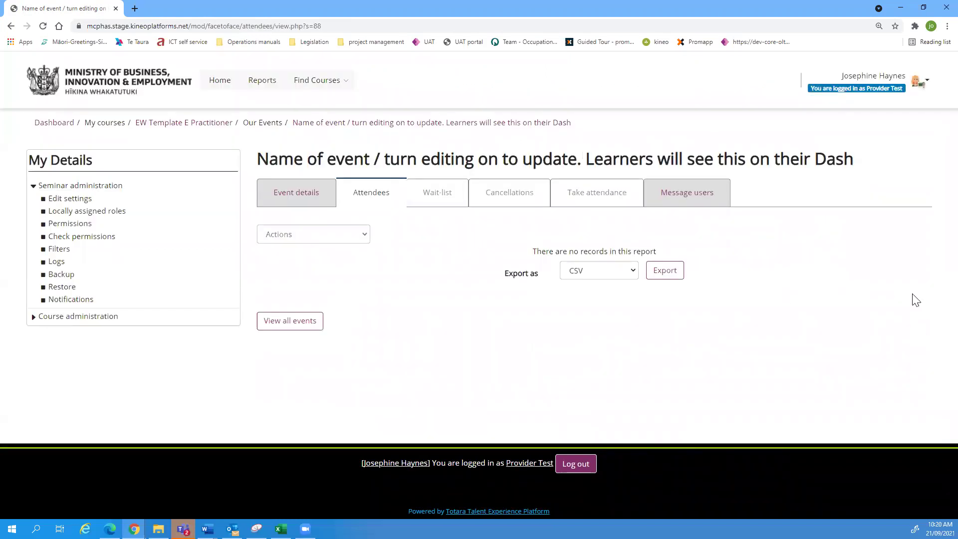
# Step: Choose Actions > Add users and move three potential users into Users to add
pyautogui.click(355, 236)
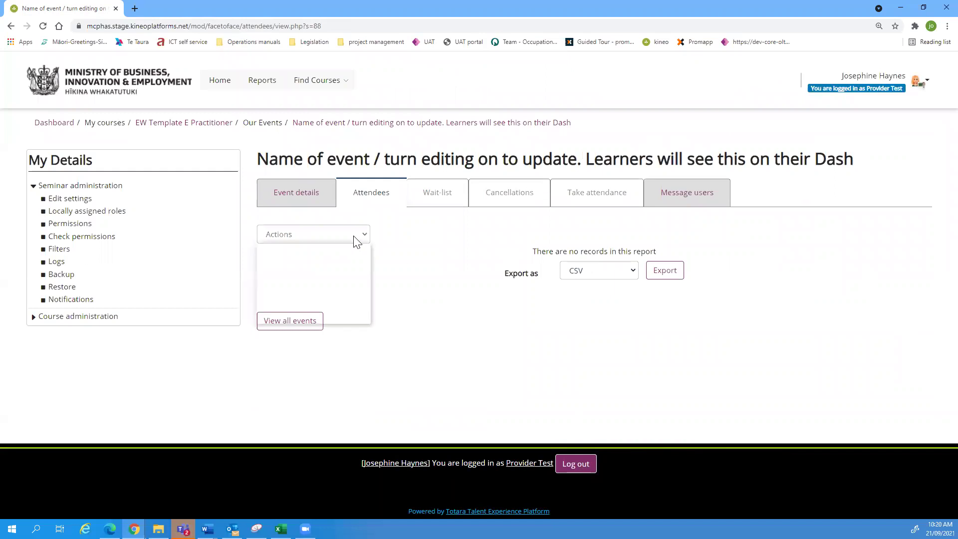
pyautogui.click(291, 270)
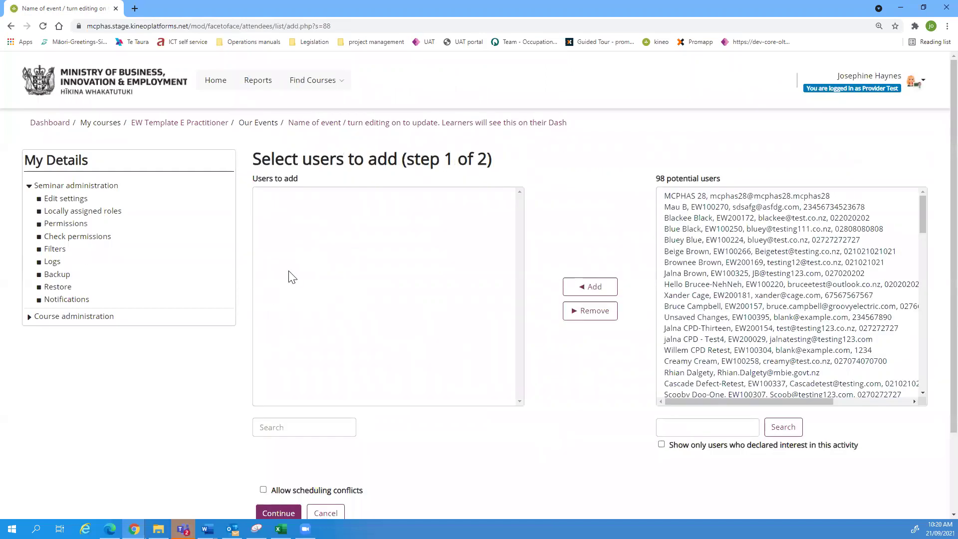
pyautogui.click(692, 429)
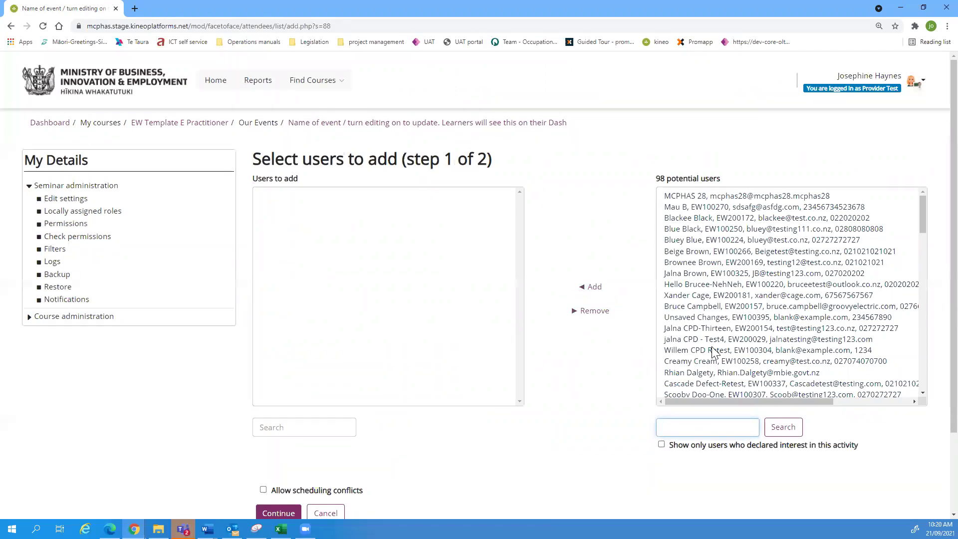
pyautogui.click(701, 394)
pyautogui.click(589, 289)
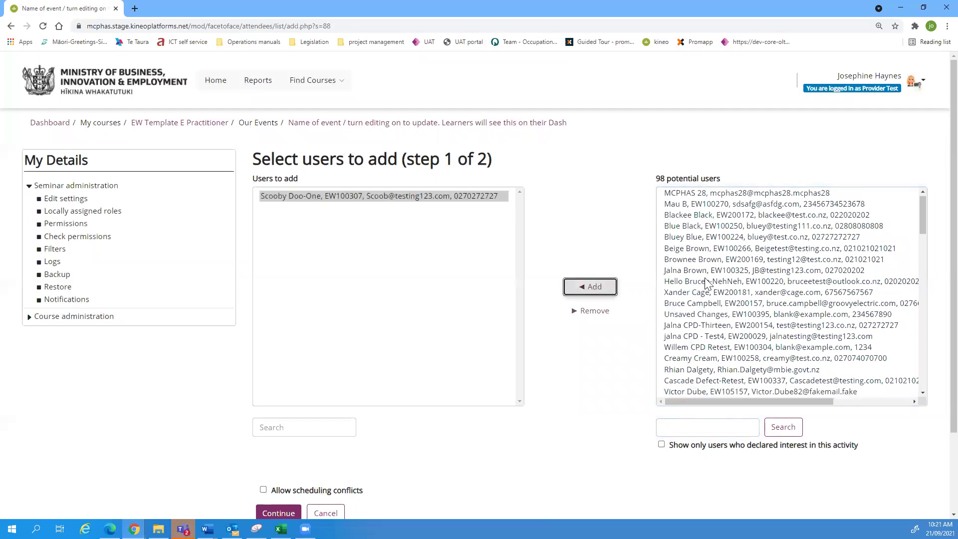
pyautogui.click(690, 260)
pyautogui.click(590, 287)
pyautogui.click(696, 250)
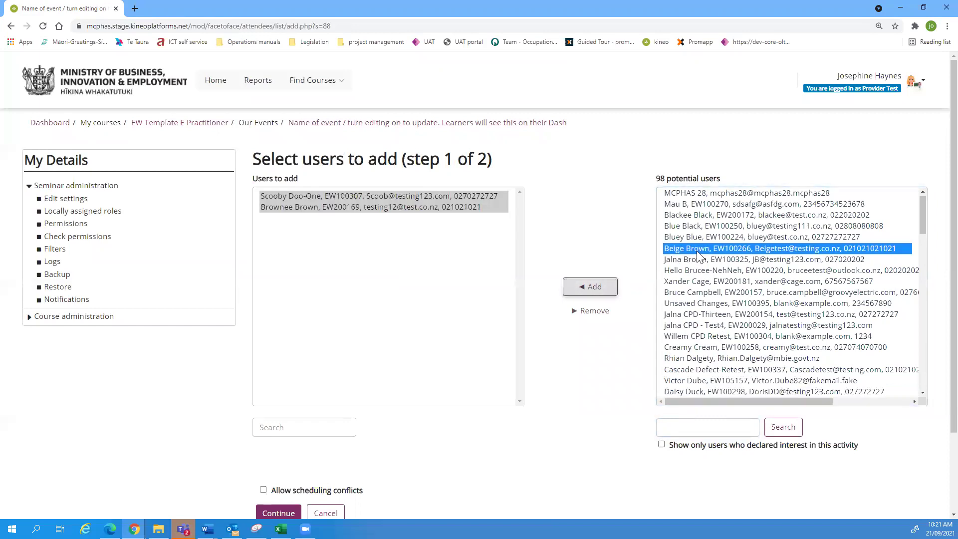
pyautogui.click(590, 287)
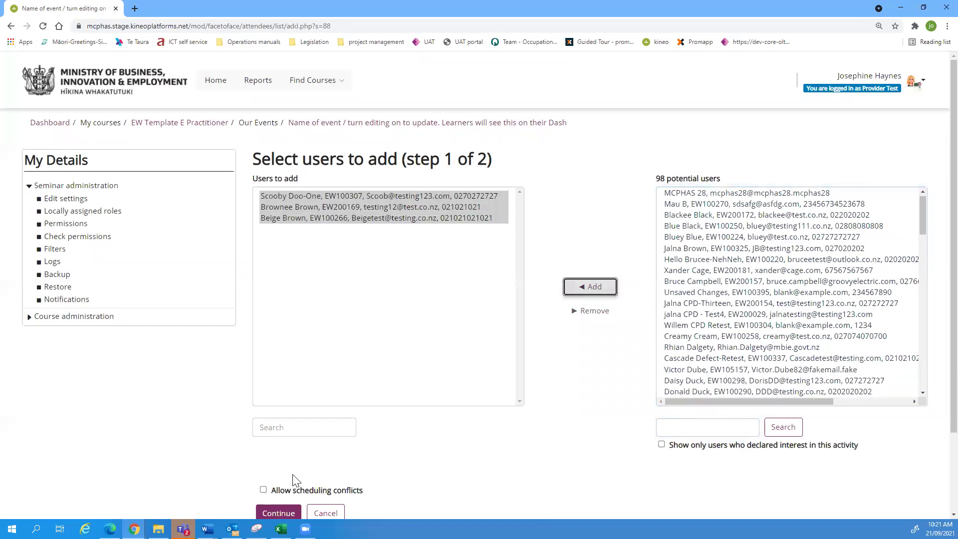
# Step: Continue, untick booking confirmations to attendees and their managers, and confirm adding the users
pyautogui.click(265, 510)
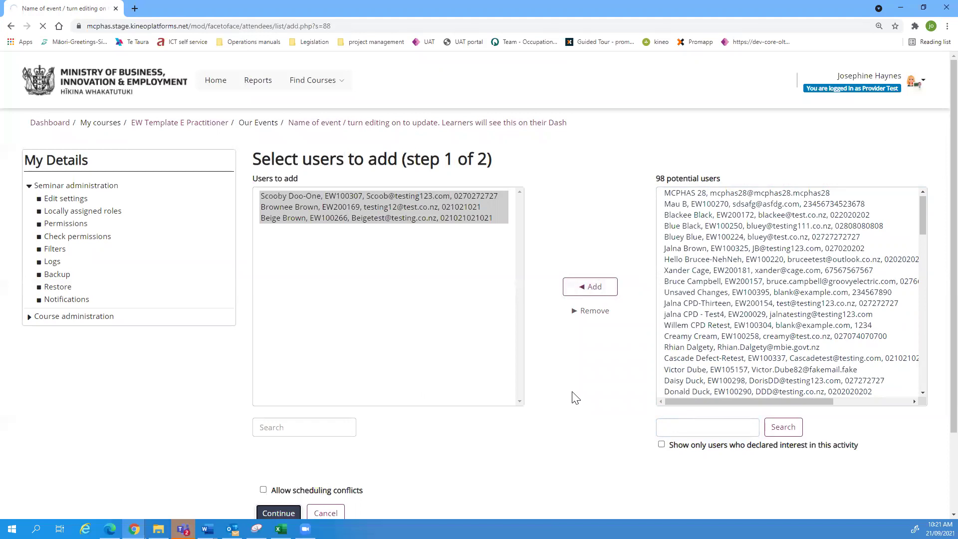
pyautogui.click(431, 345)
pyautogui.click(430, 376)
pyautogui.scroll(-3, 659, 343)
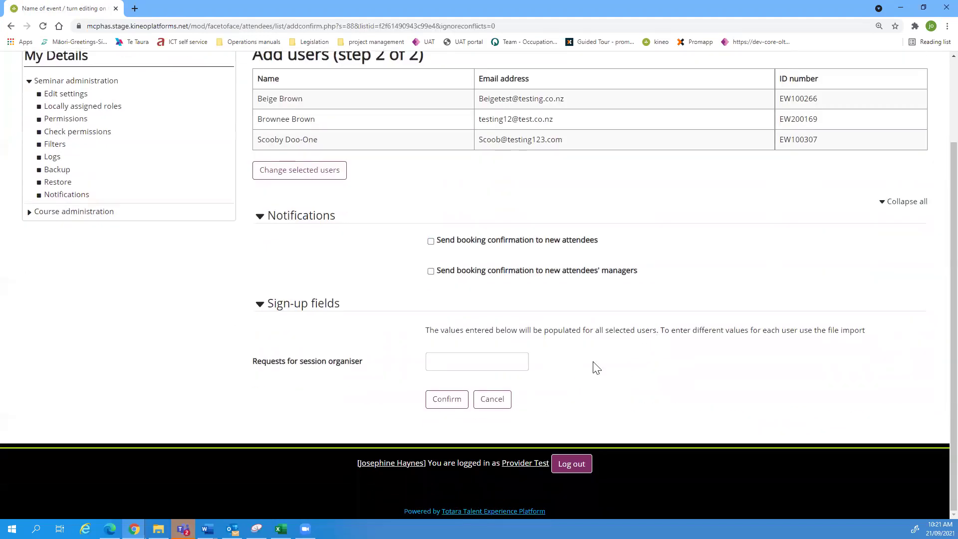
pyautogui.click(447, 399)
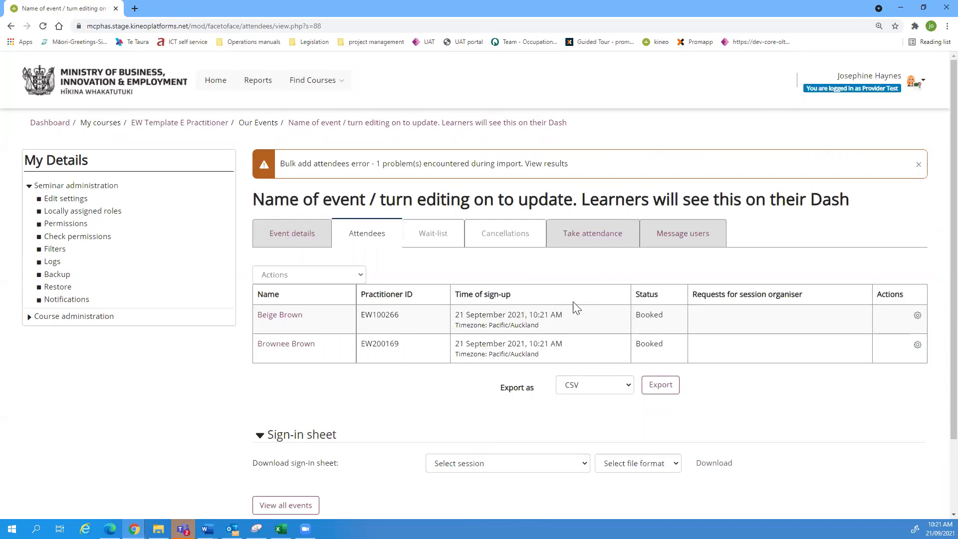
# Step: Open the attendee Actions list and choose adding users via a list of IDs
pyautogui.click(360, 278)
pyautogui.click(422, 265)
pyautogui.click(358, 276)
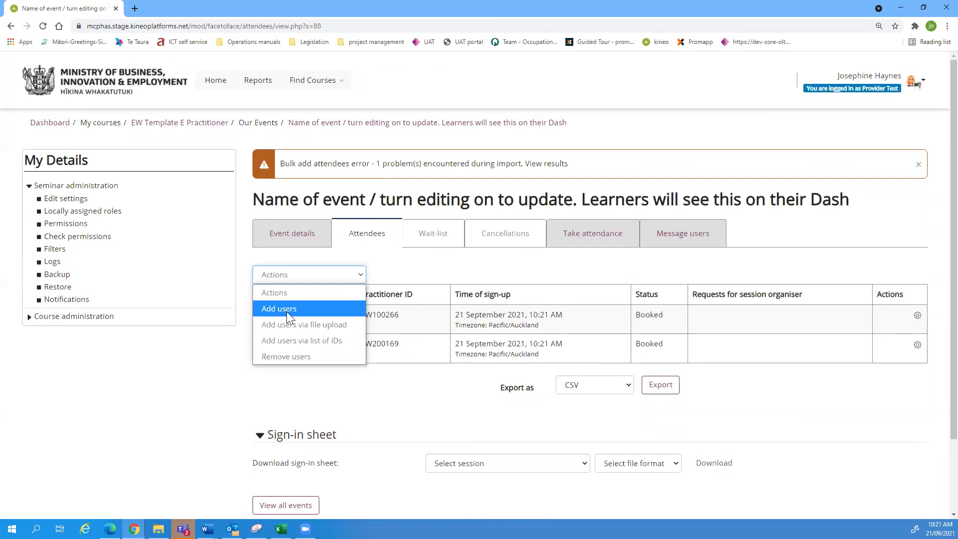
pyautogui.click(324, 343)
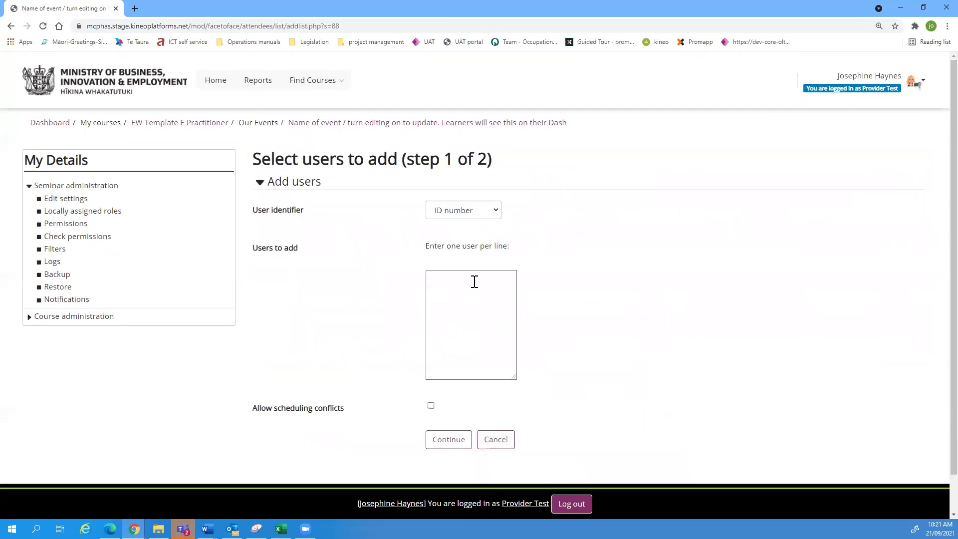
# Step: Paste five practitioner ID numbers copied from the spreadsheet into Users to add, then cancel
pyautogui.click(446, 289)
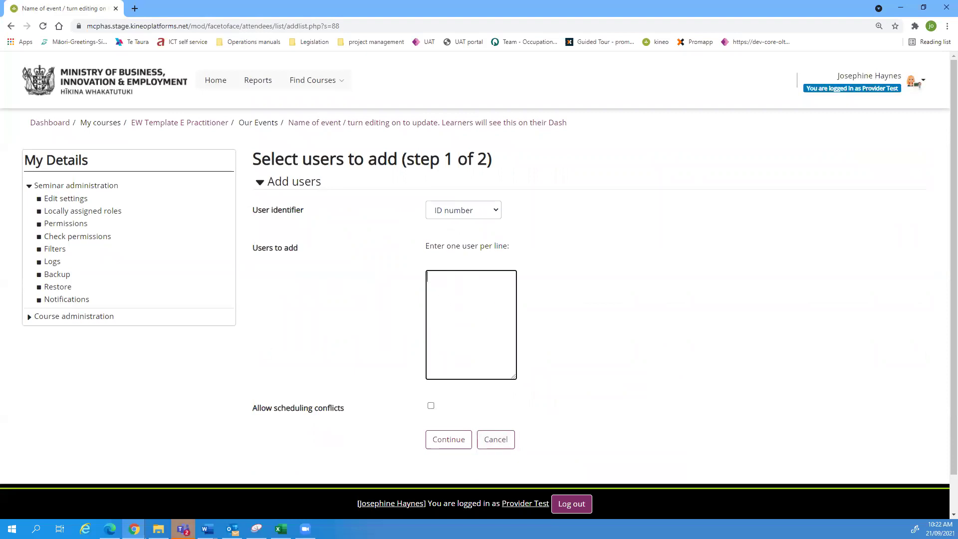
pyautogui.hotkey('alt', 'Tab')
pyautogui.click(469, 293)
pyautogui.write('ew104857 ew104863 ew105052 ew105057 ew105096')
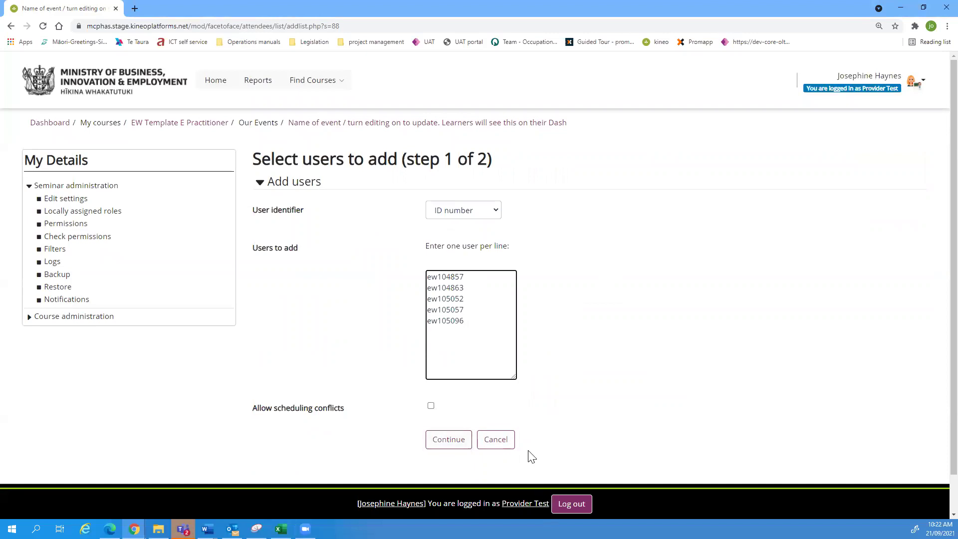
pyautogui.click(492, 445)
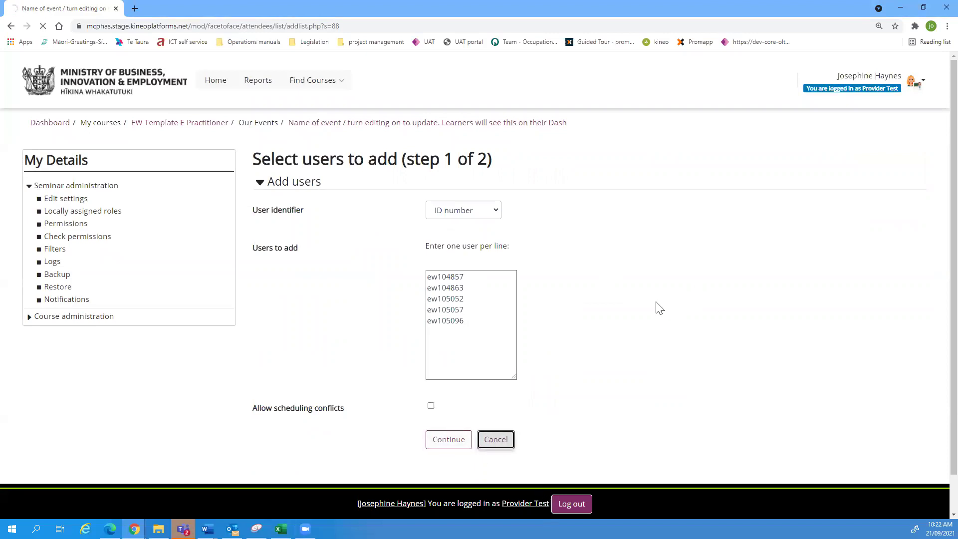